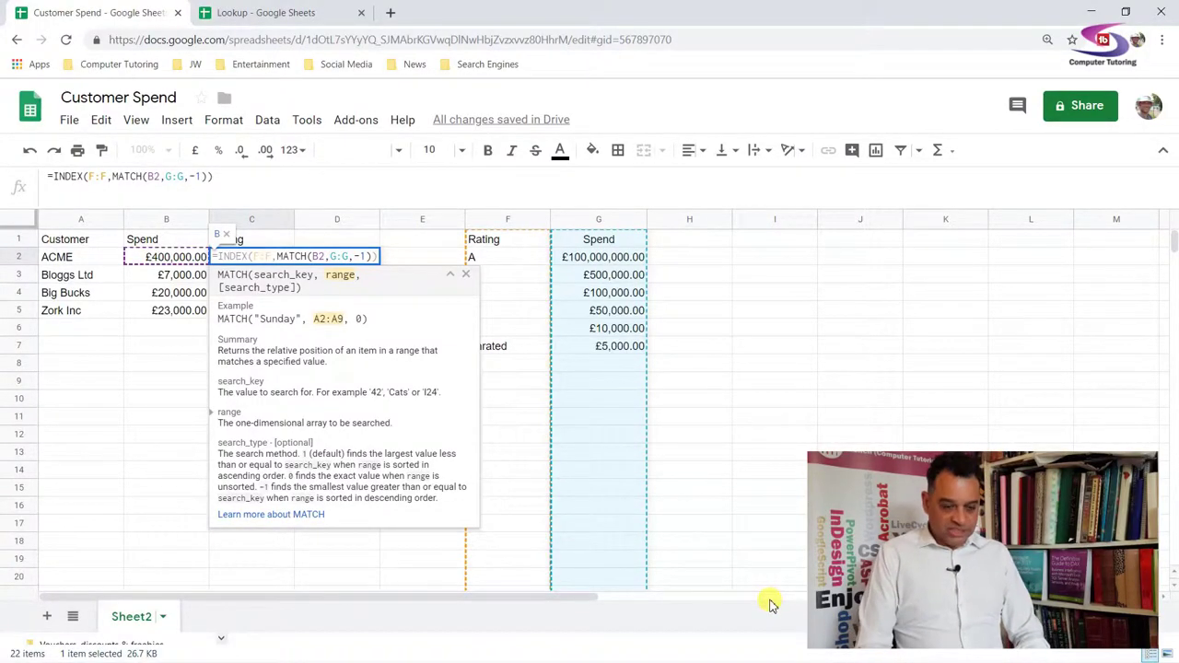
Step: Commit the INDEX/MATCH rating formula in C2 so column C reads B, E, D, D
key(Return)
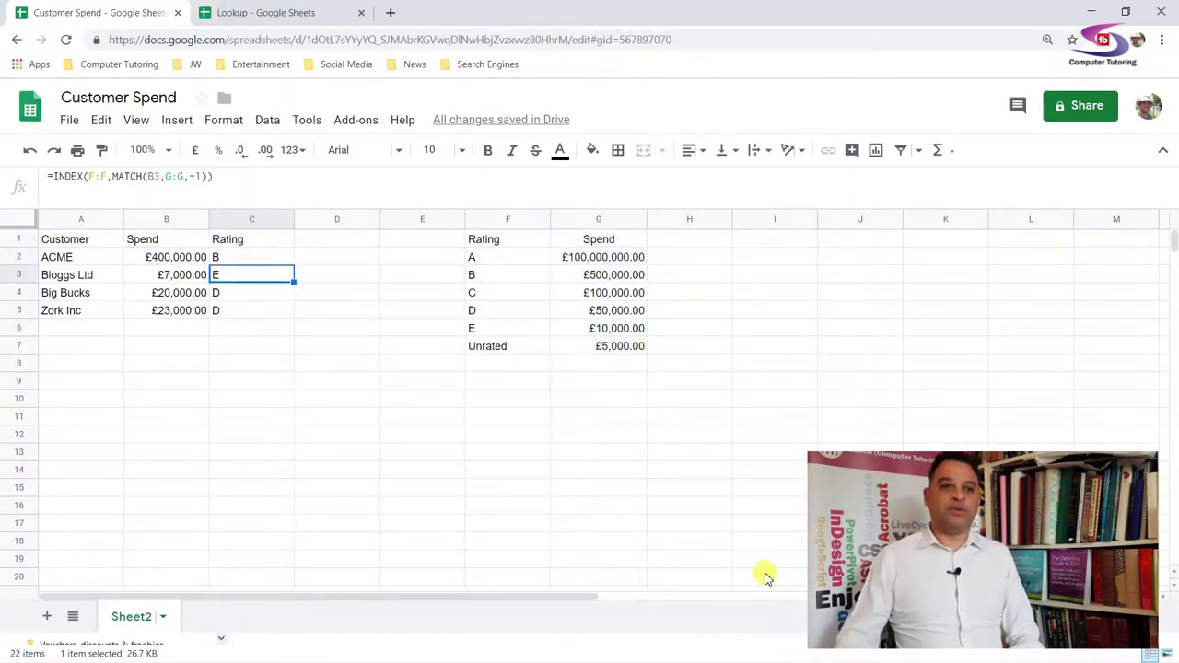
Step: Delete the local rating table F1:G7 in Customer Spend, turning column C ratings into #N/A
click(258, 12)
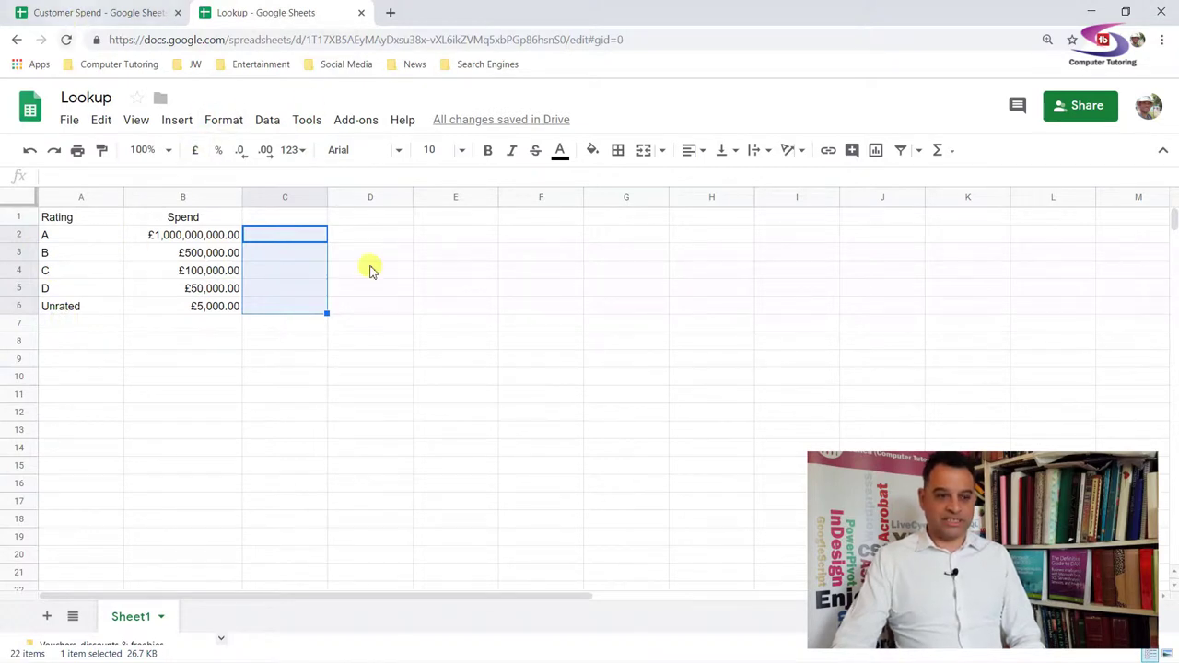
click(73, 12)
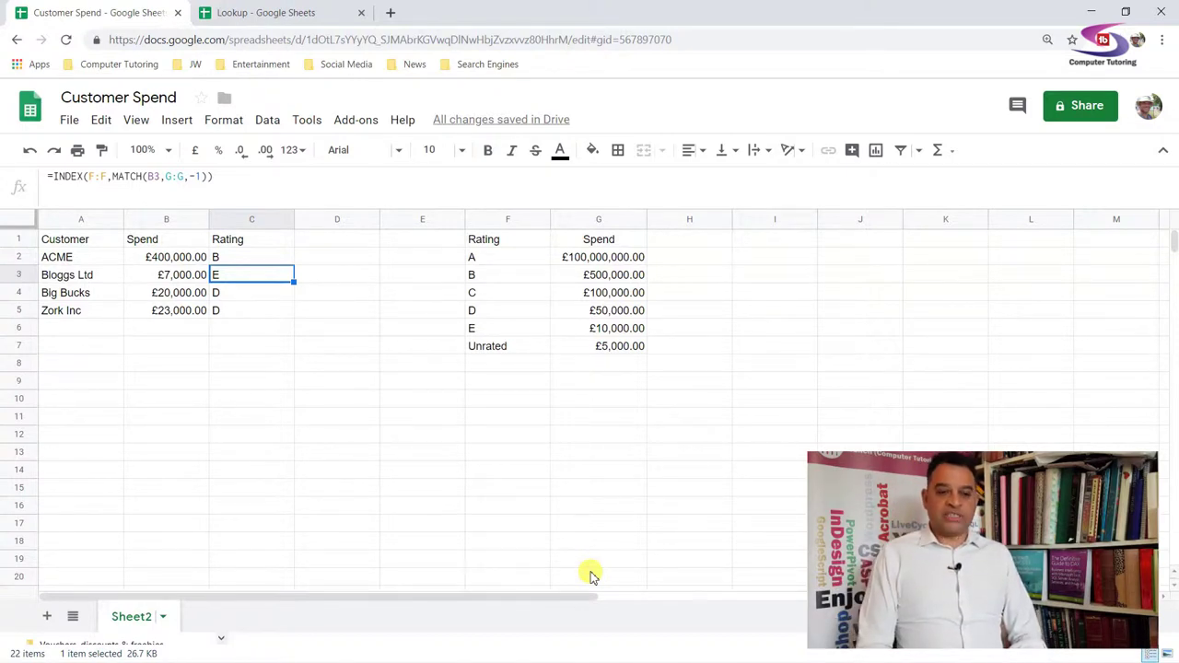
click(500, 242)
drag(572, 251, 597, 347)
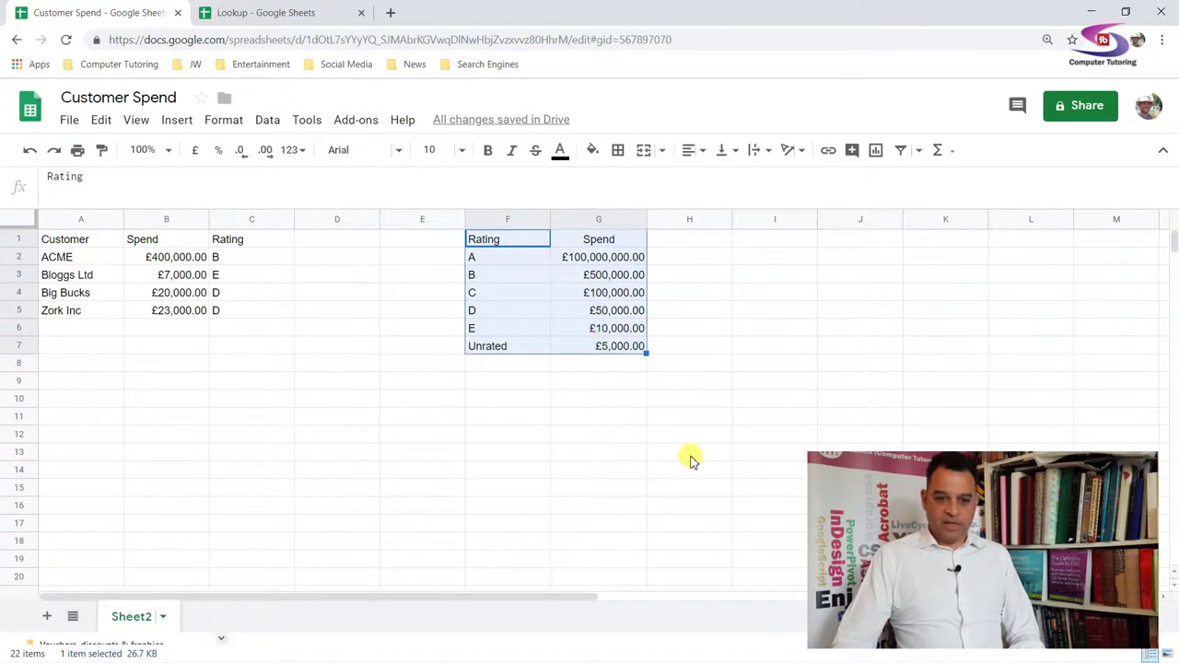
key(Delete)
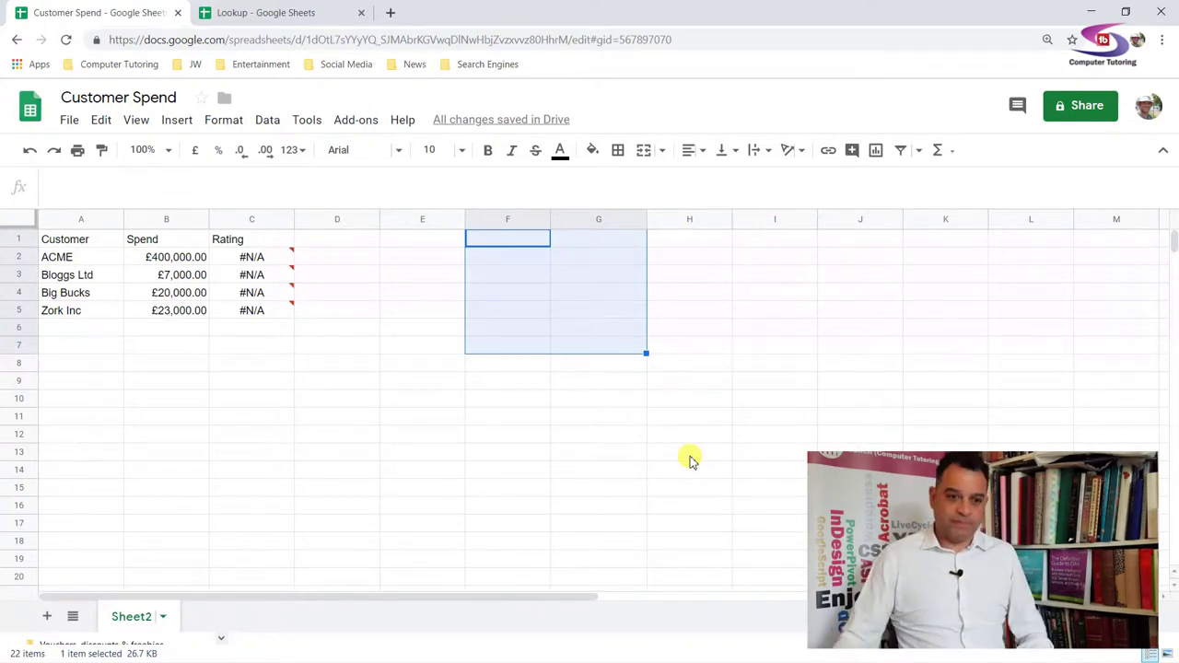
click(527, 241)
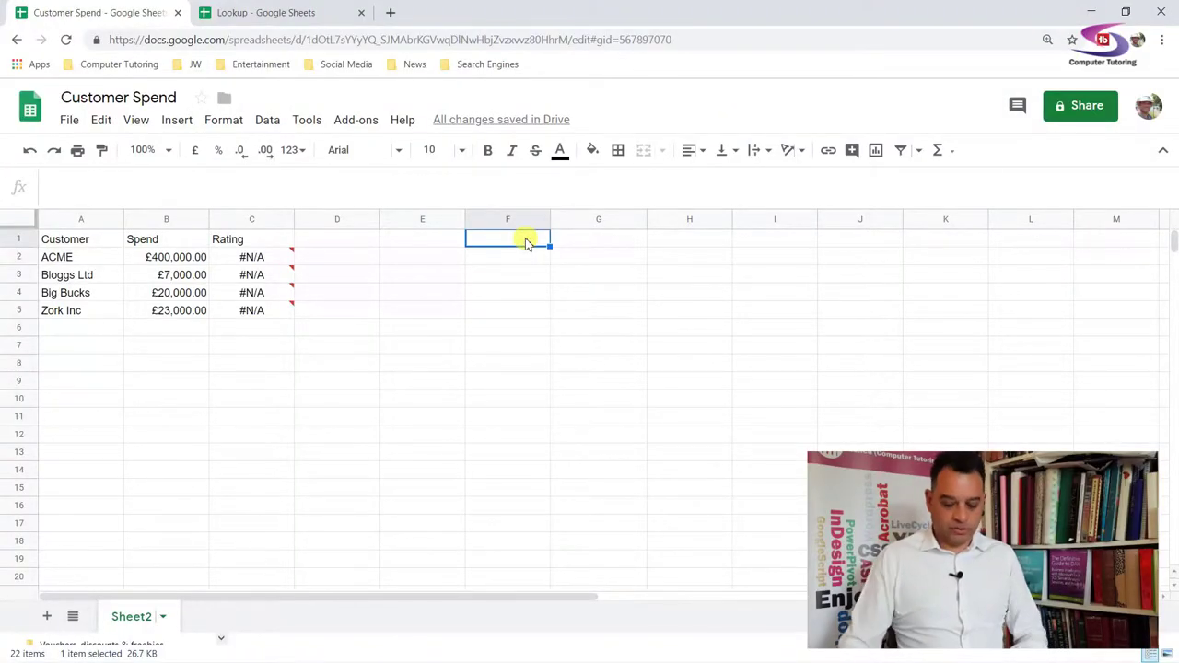
Step: Begin an =IMPORTRANGE(" formula in cell F1
text(=)
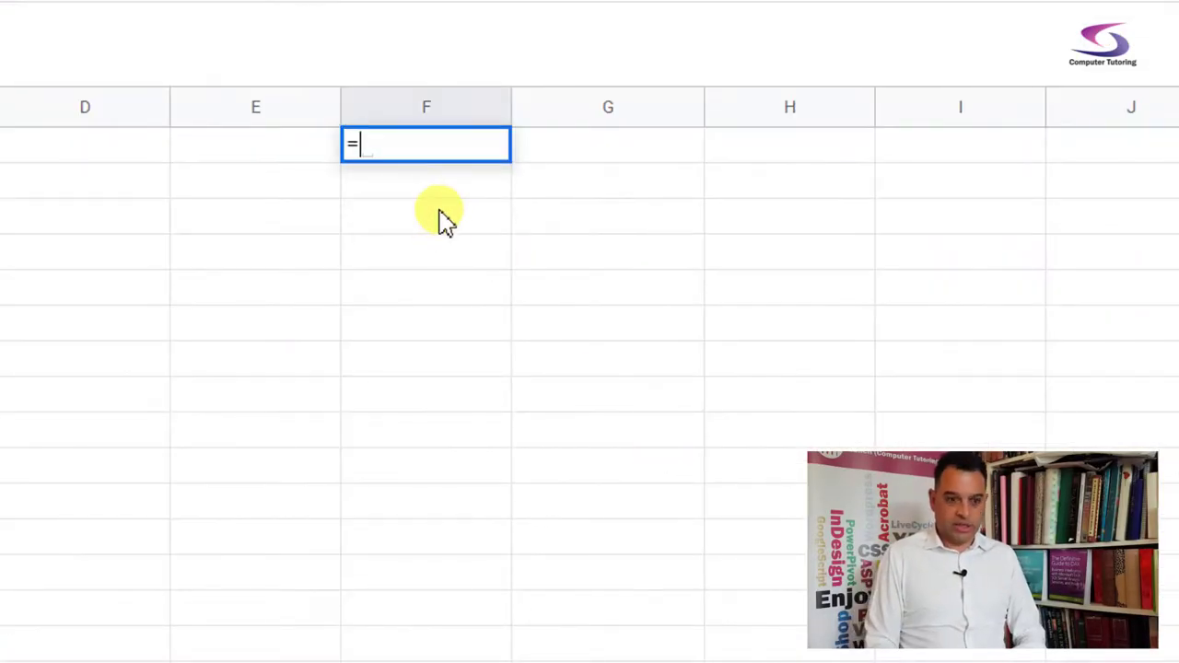
text(IMP)
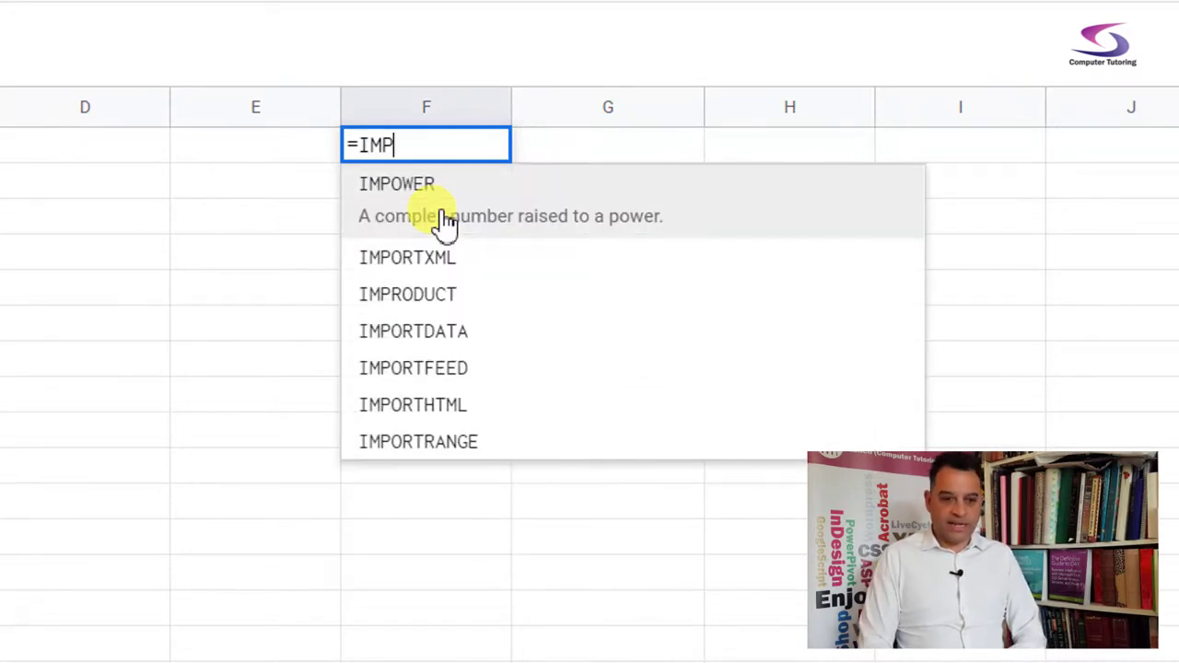
text(ORTR)
key(Tab)
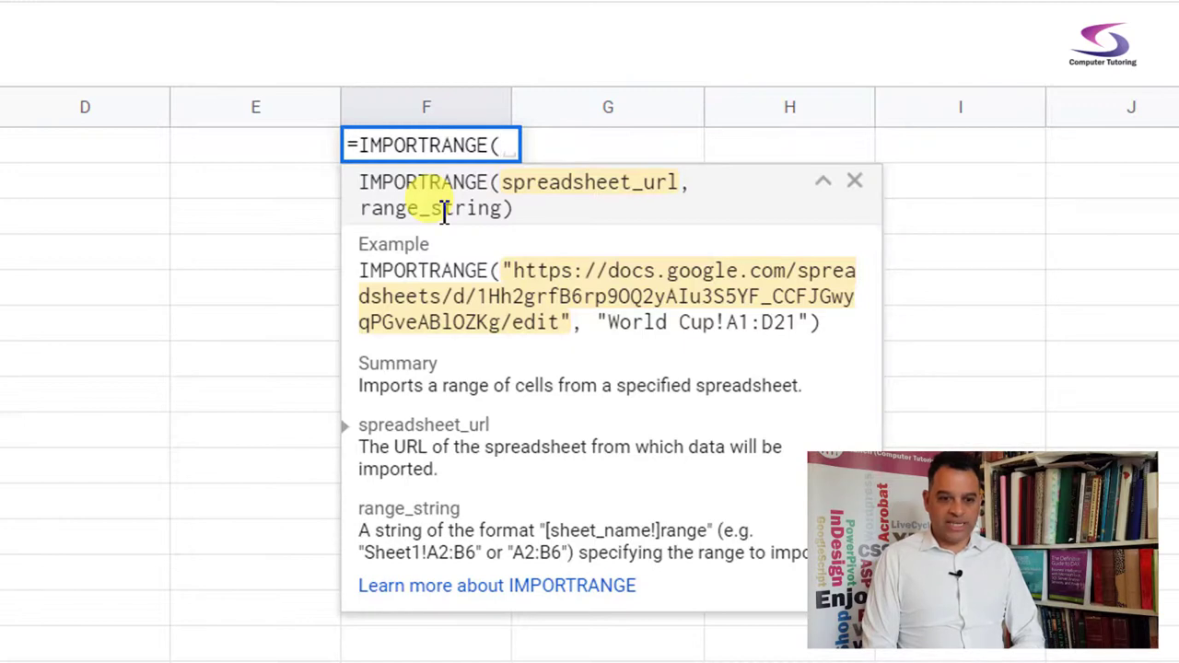
text(")
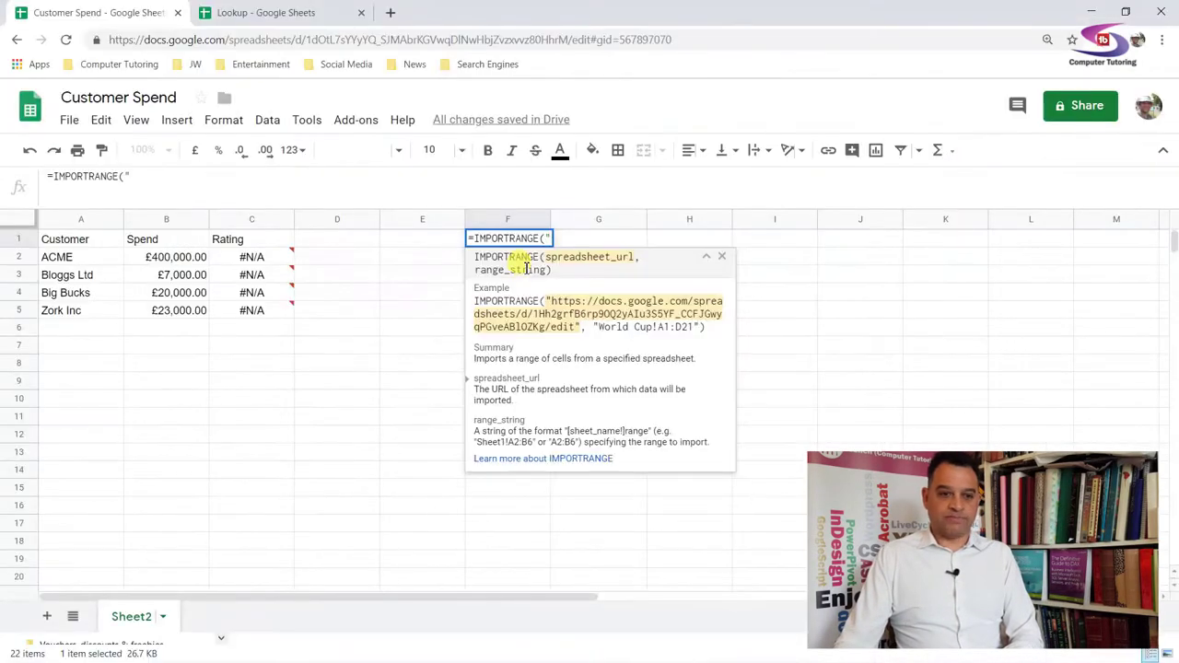
Step: Copy the Lookup spreadsheet's URL and paste it, in quotes, into F1's IMPORTRANGE formula
click(272, 13)
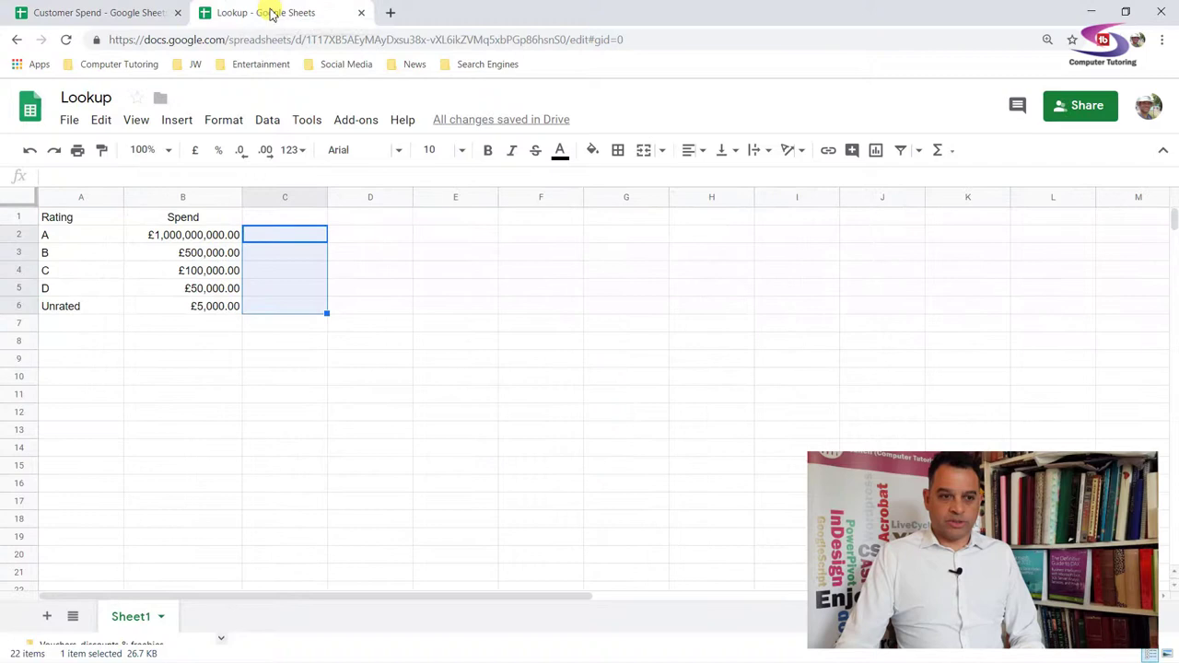
drag(109, 40, 671, 45)
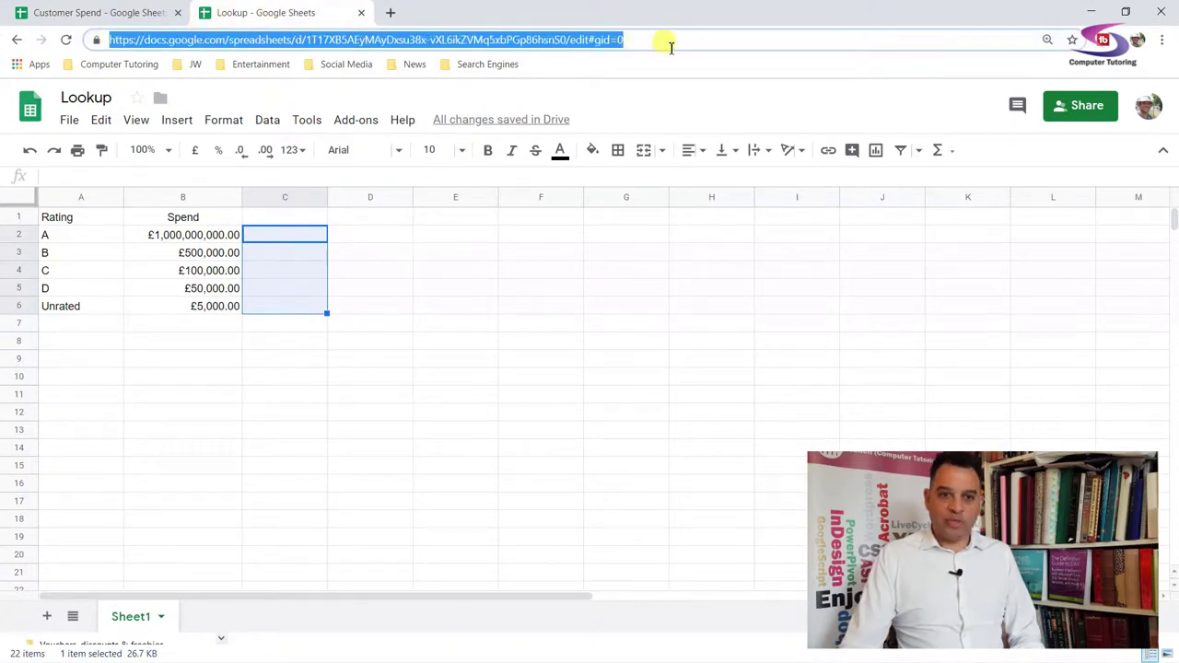
right_click(550, 43)
click(594, 122)
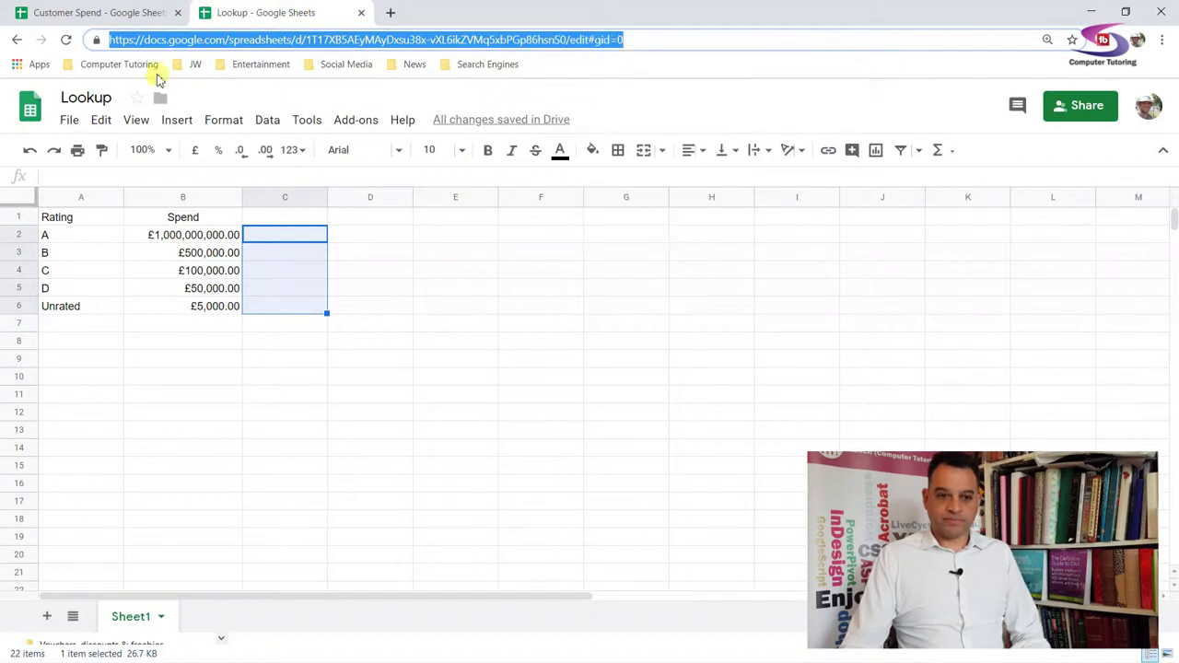
click(79, 12)
text(")
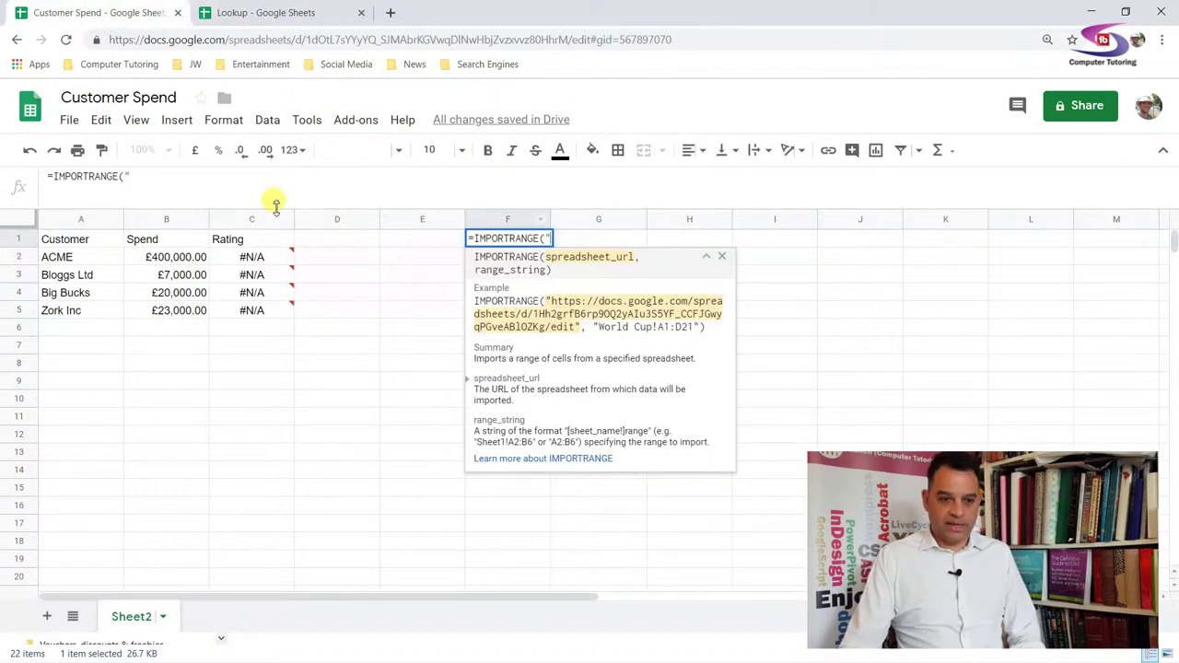
click(150, 177)
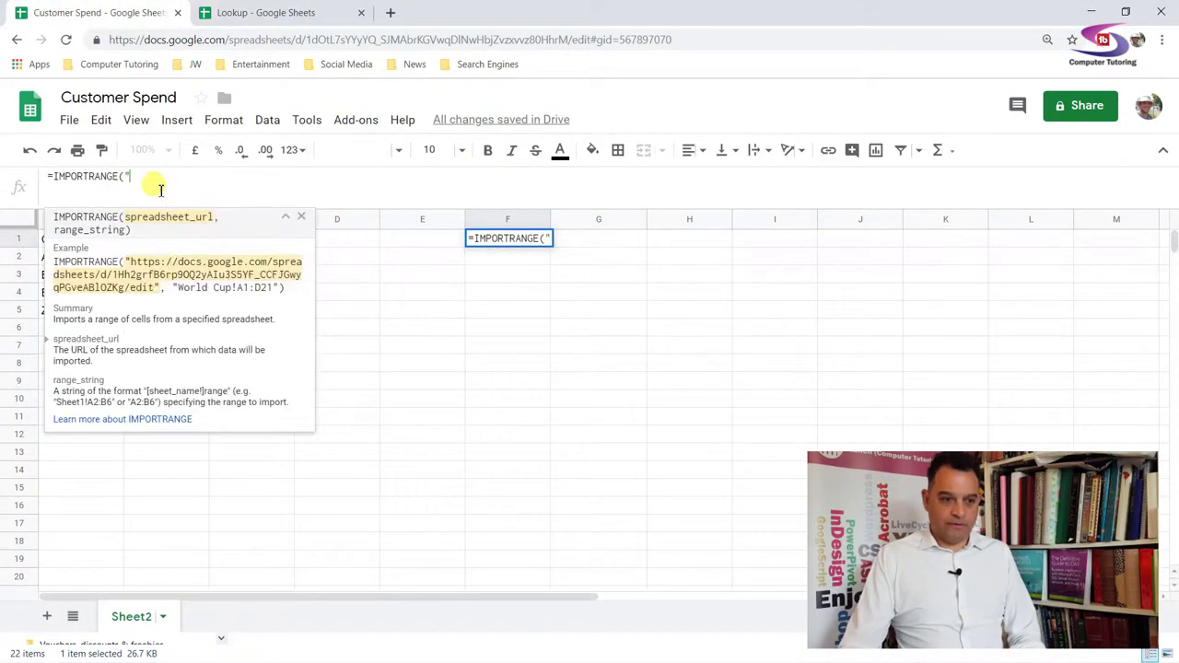
right_click(210, 184)
click(247, 305)
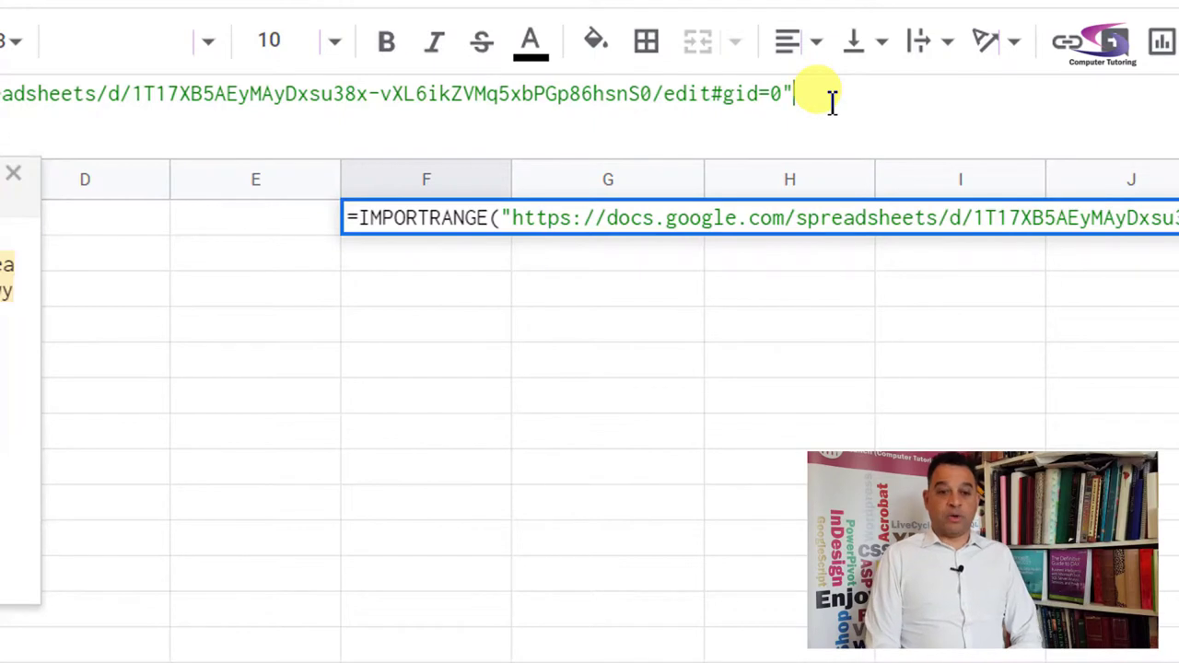
Step: Add the range argument "Sheet1!A:B" after the URL, after checking Lookup's sheet name
text(",)
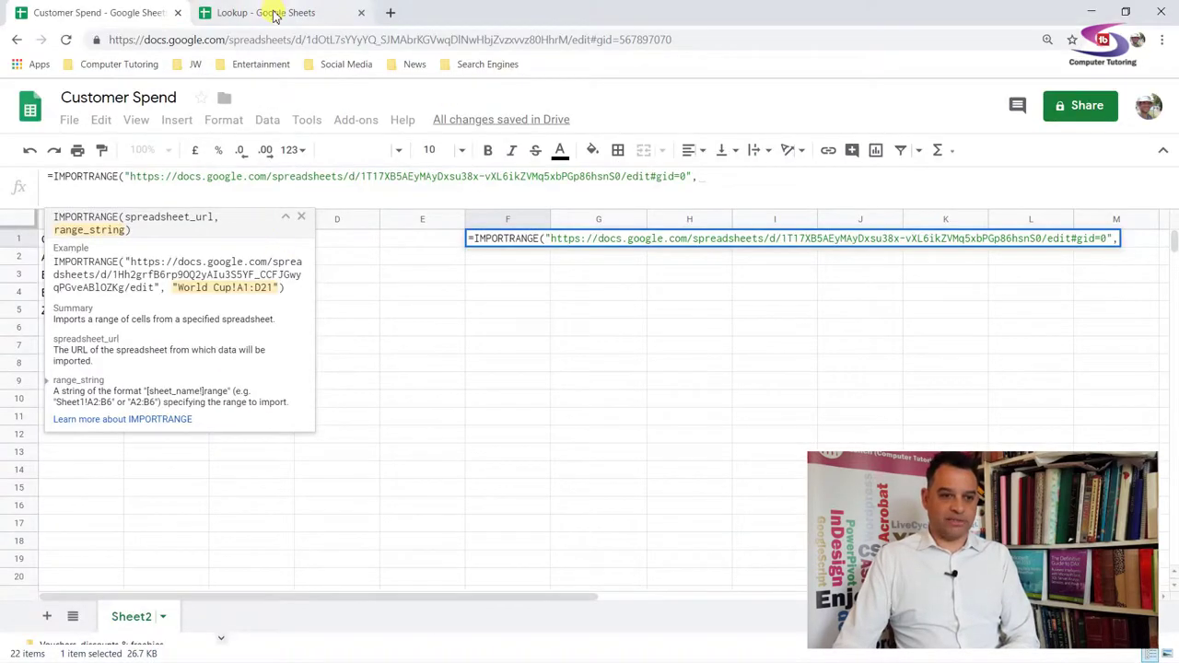
click(272, 14)
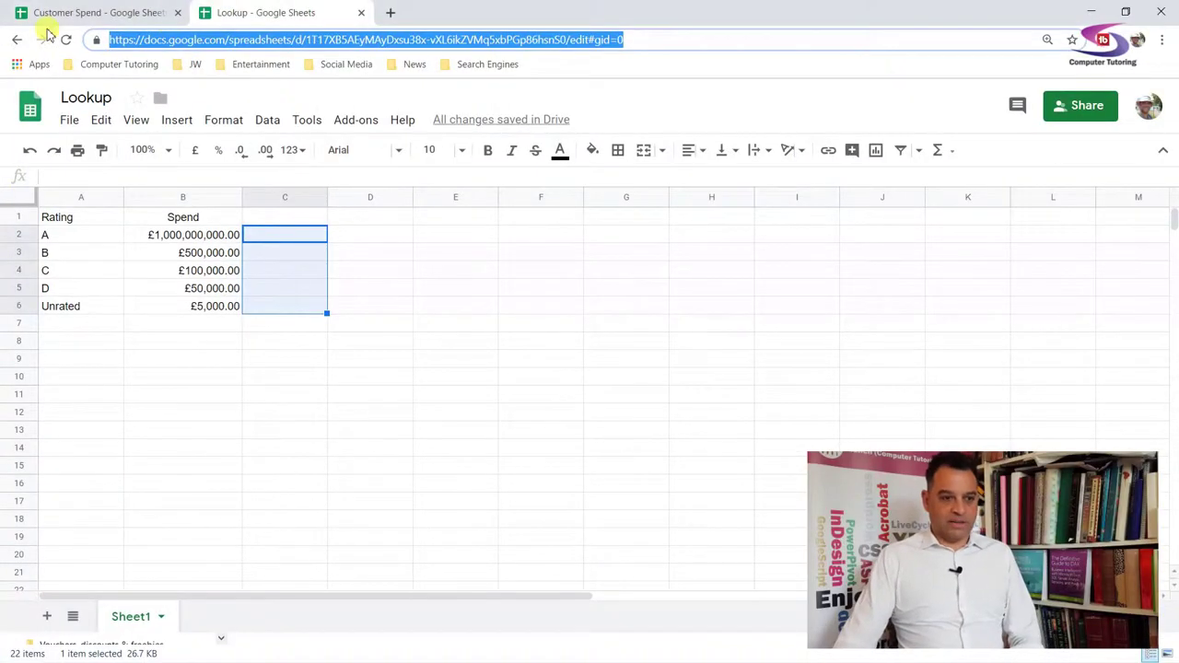
click(113, 13)
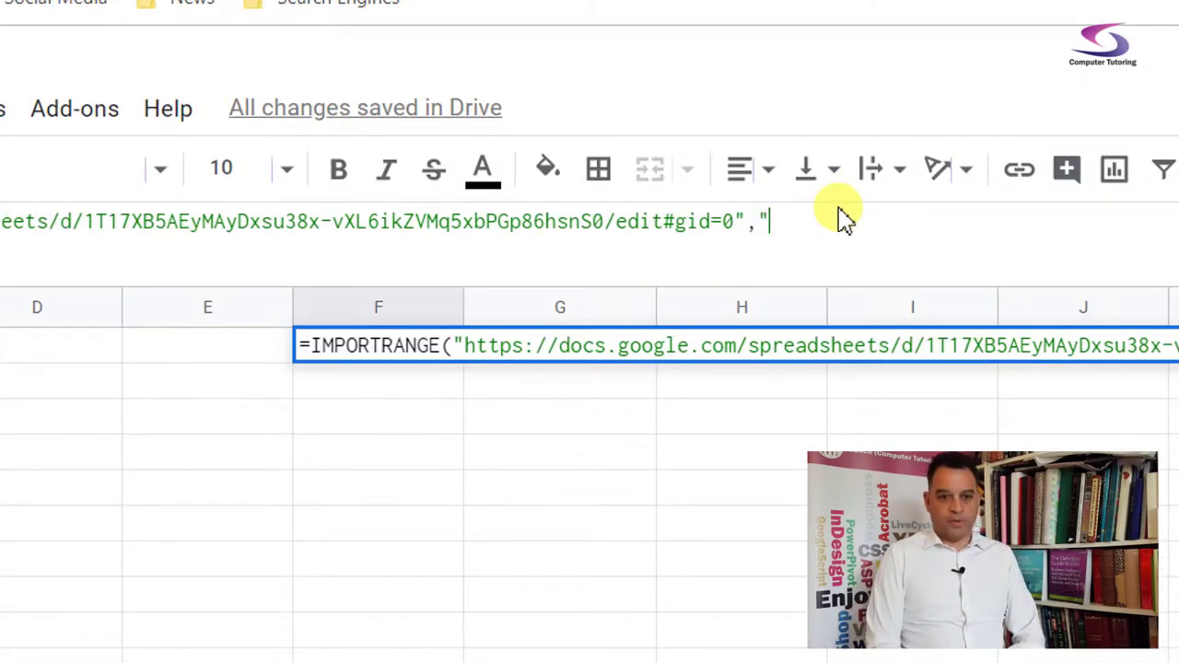
text(heet)
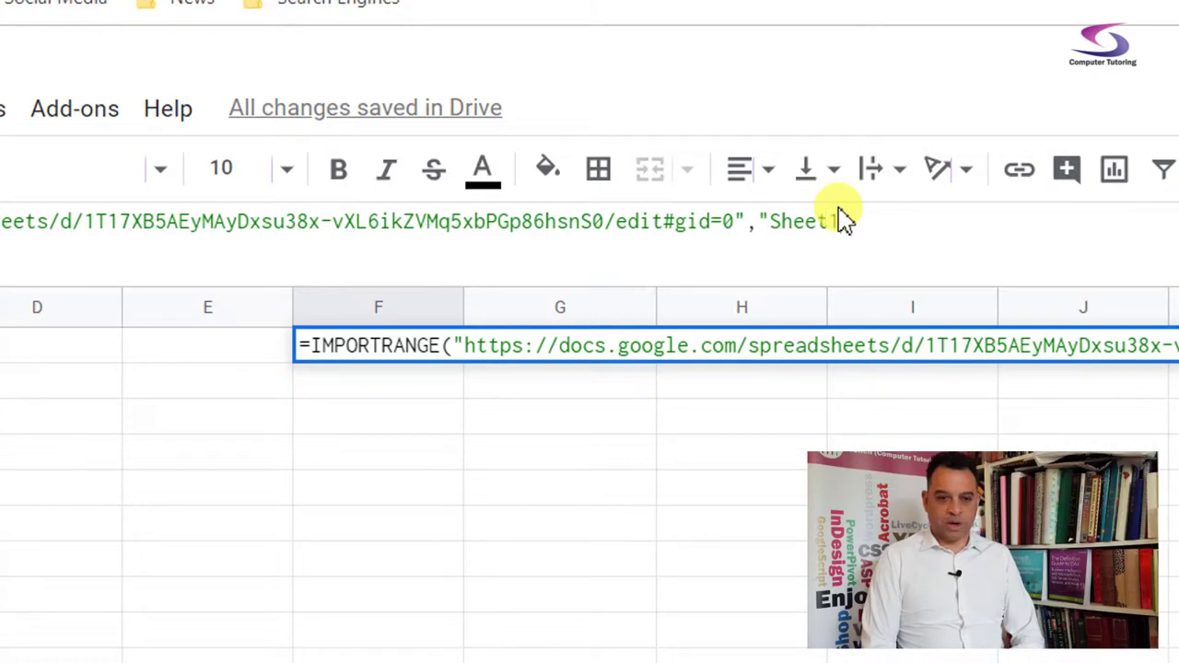
text(1!)
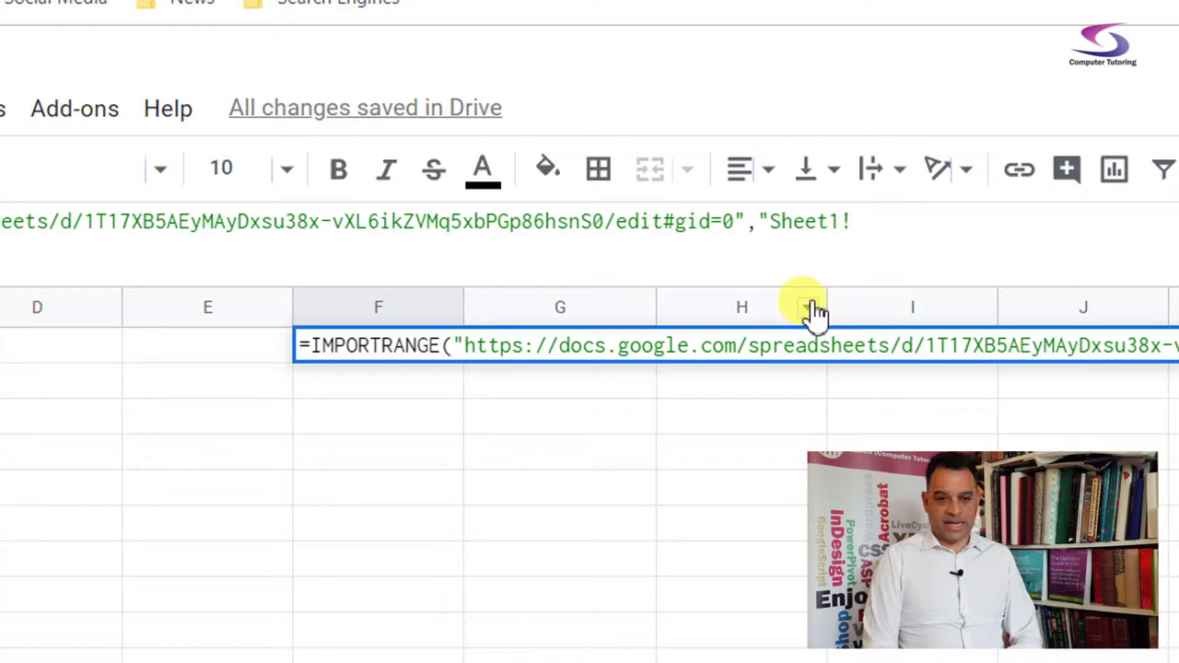
text(A:B"))
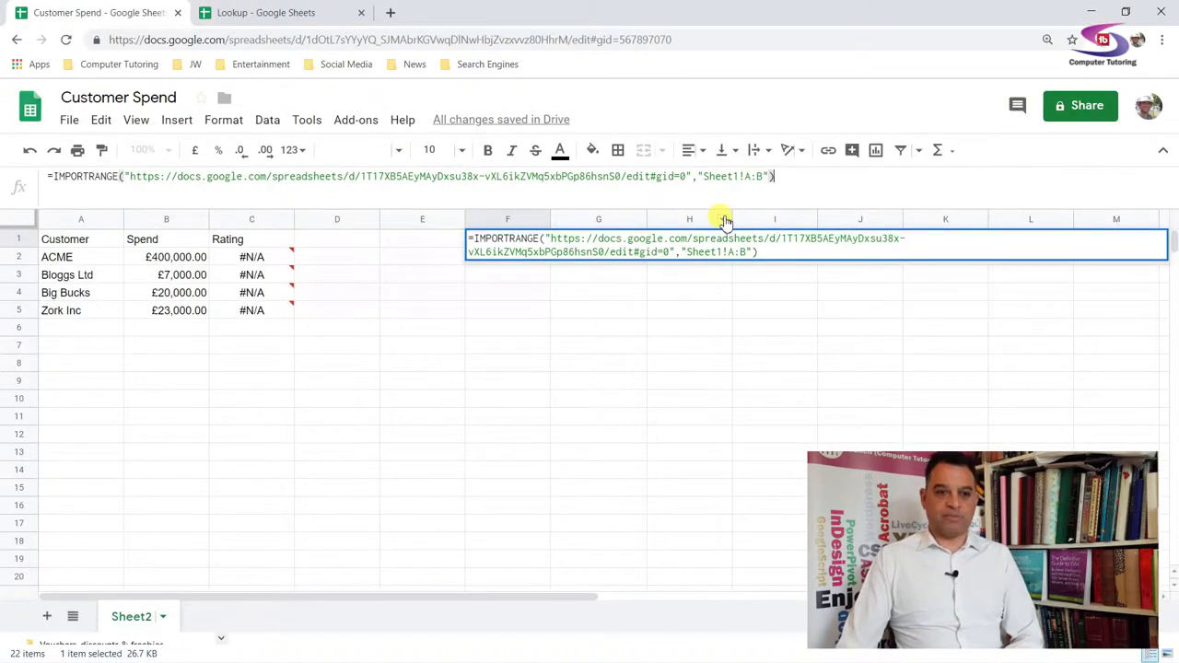
Step: Enter the IMPORTRANGE formula, loading the Rating/Spend table into F1:G6 and ratings B, D, D, D
key(Return)
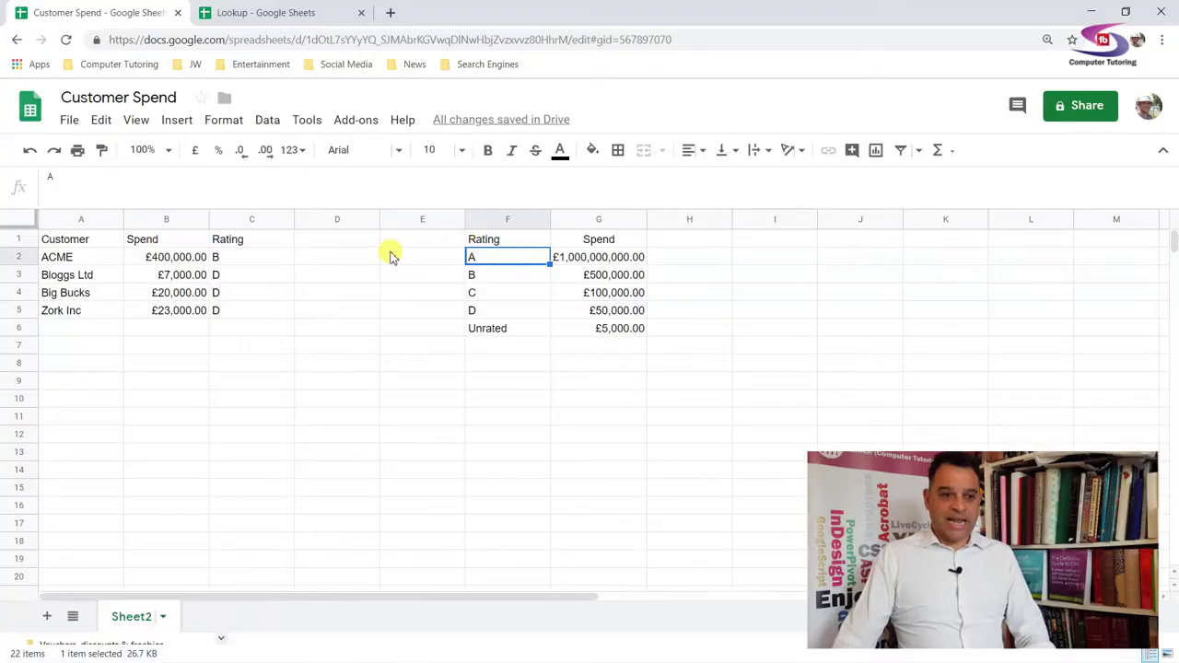
Step: Review the formulas in F1, C2 and F2, then select F1's entire IMPORTRANGE formula text
click(516, 238)
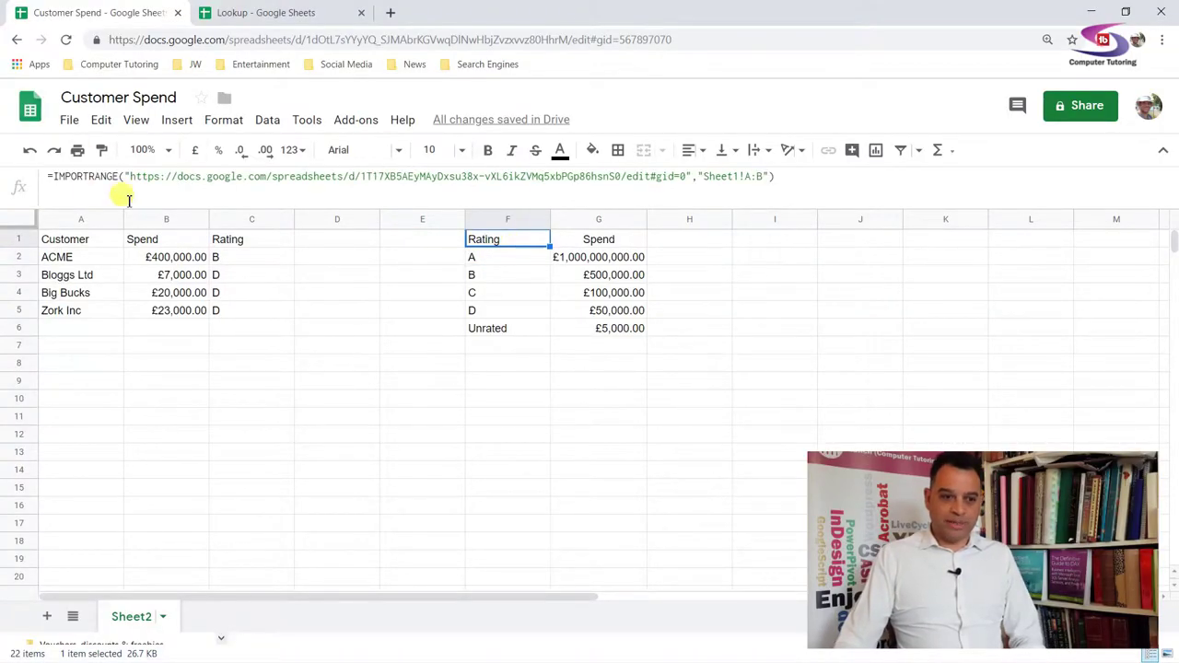
click(244, 262)
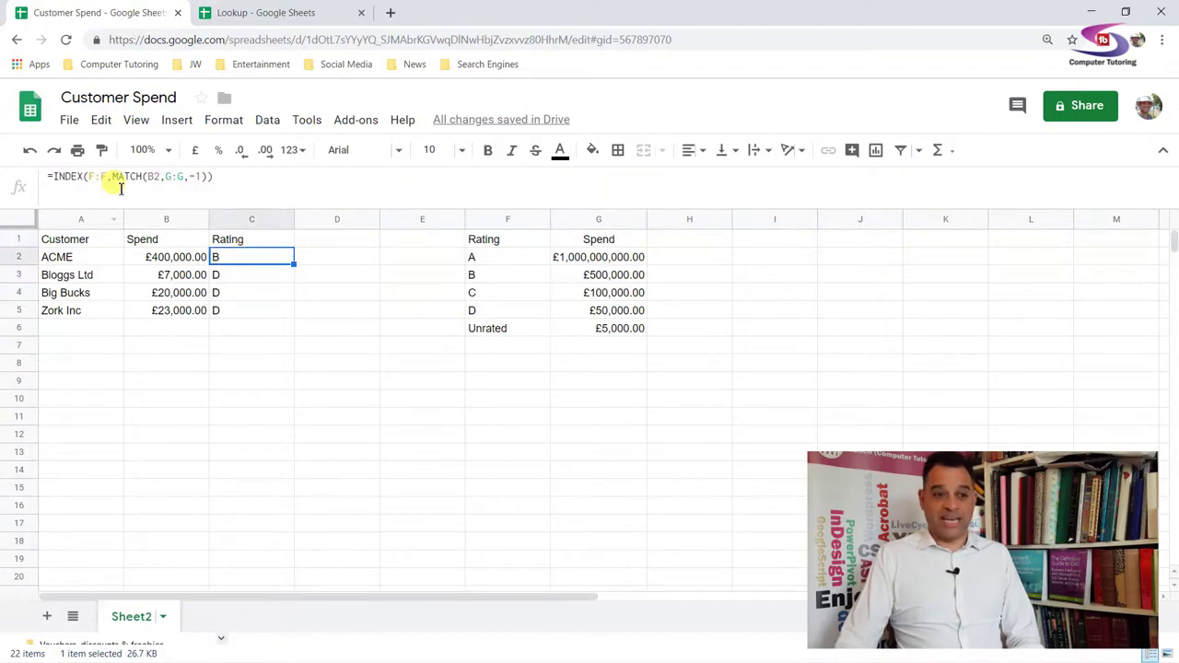
click(491, 259)
click(516, 244)
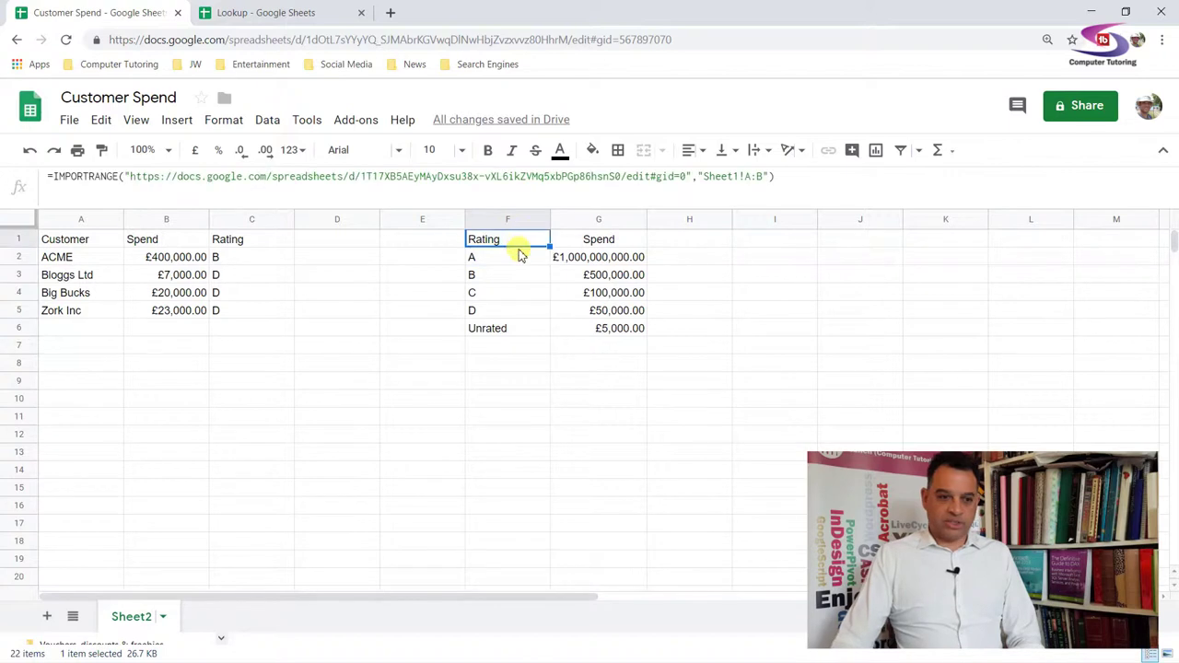
drag(56, 177, 837, 190)
key(ctrl+c)
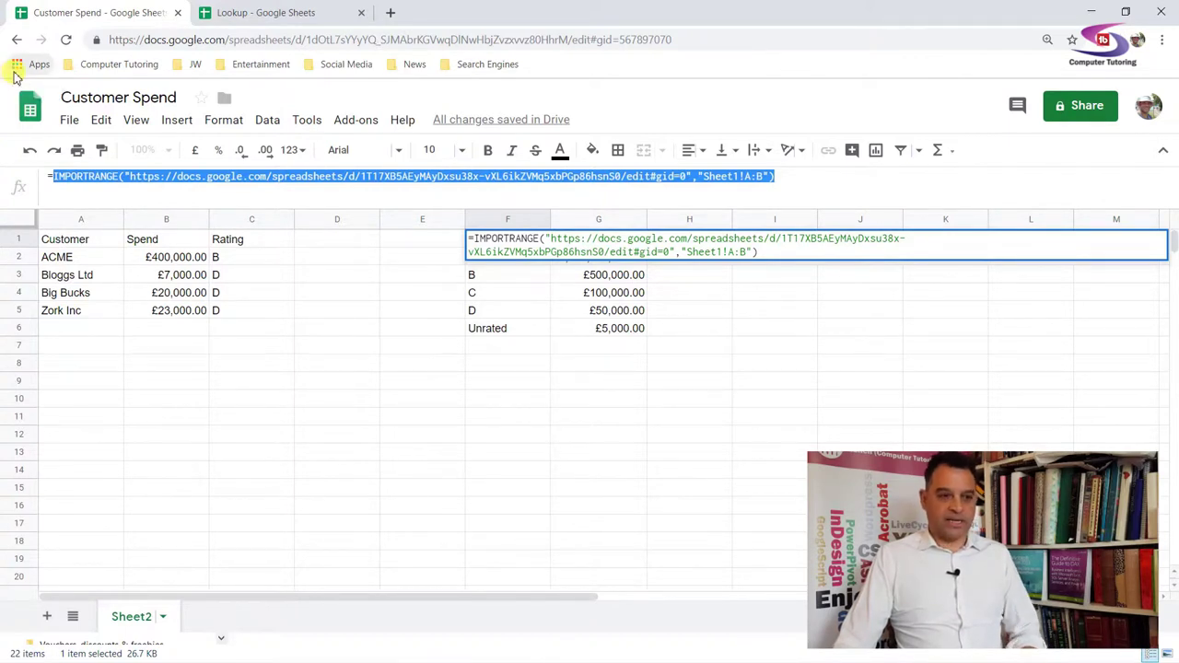
Step: Replace F:F in C2's INDEX with the copied IMPORTRANGE call
click(161, 260)
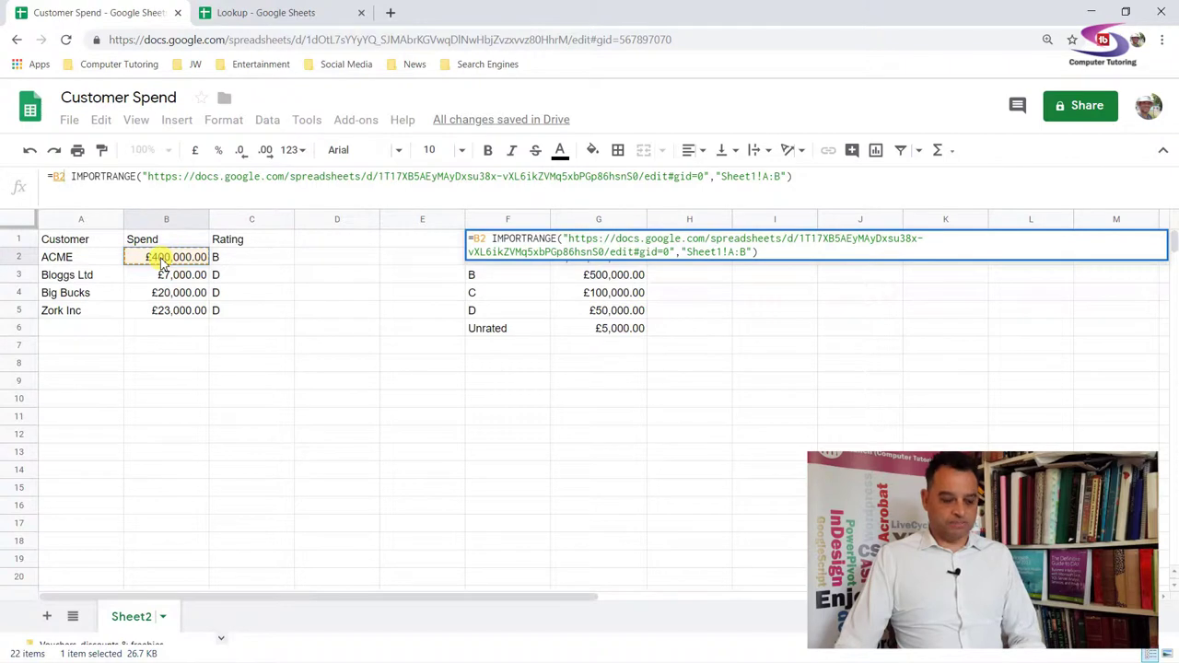
key(Escape)
click(234, 261)
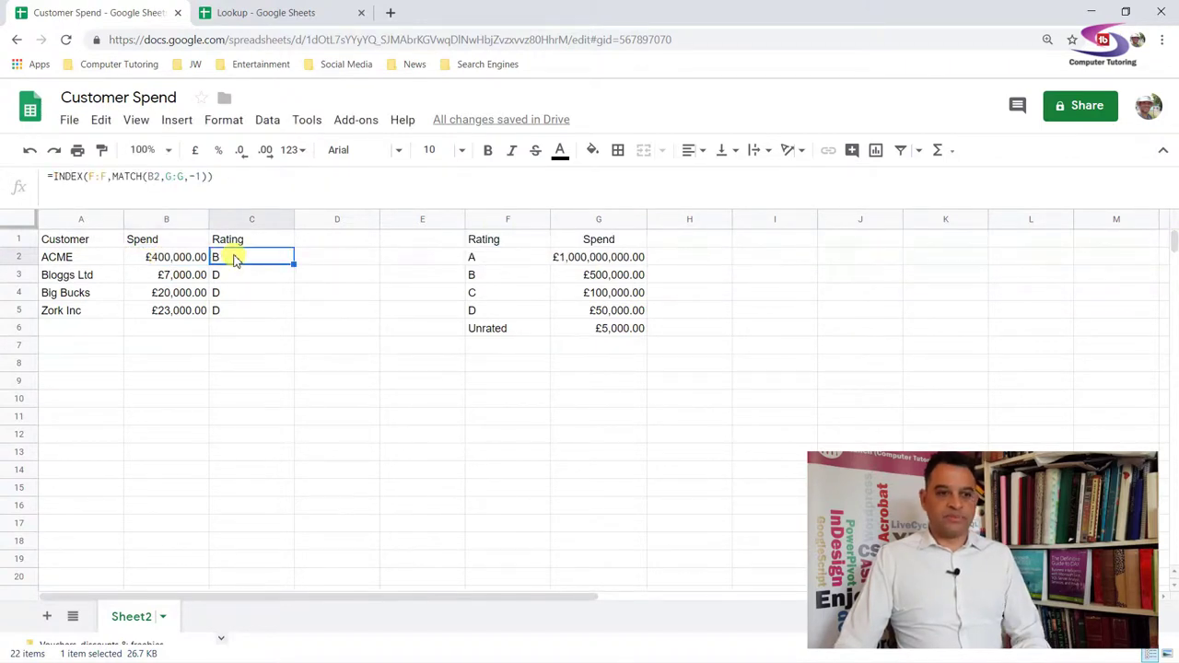
click(95, 176)
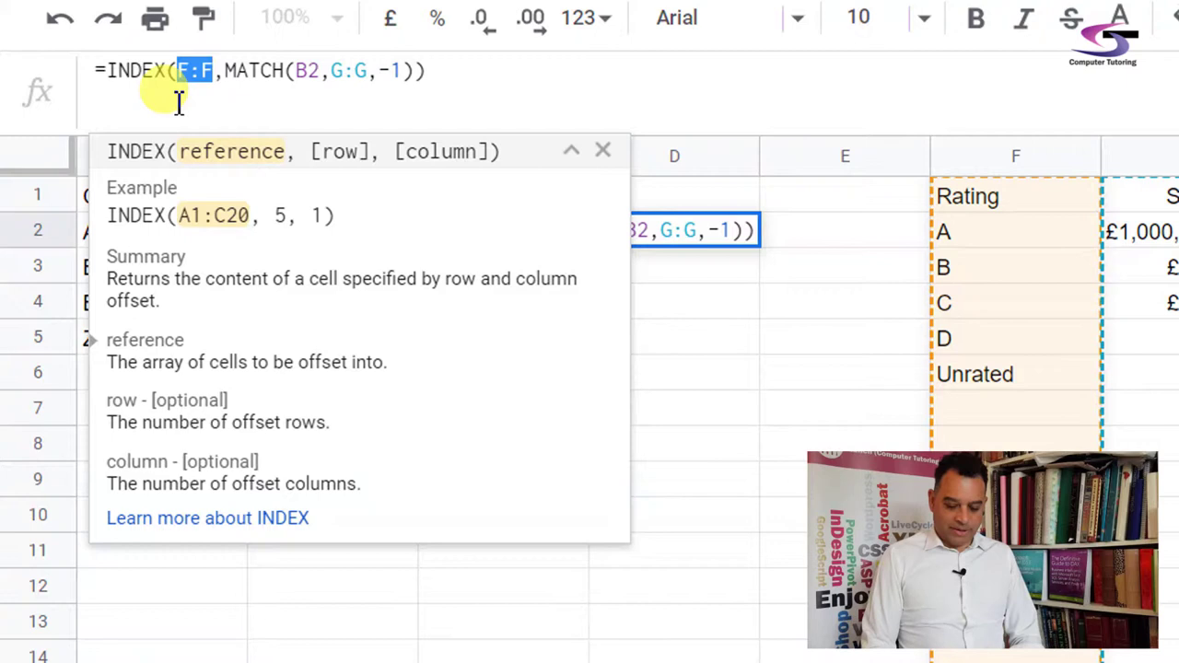
key(BackSpace)
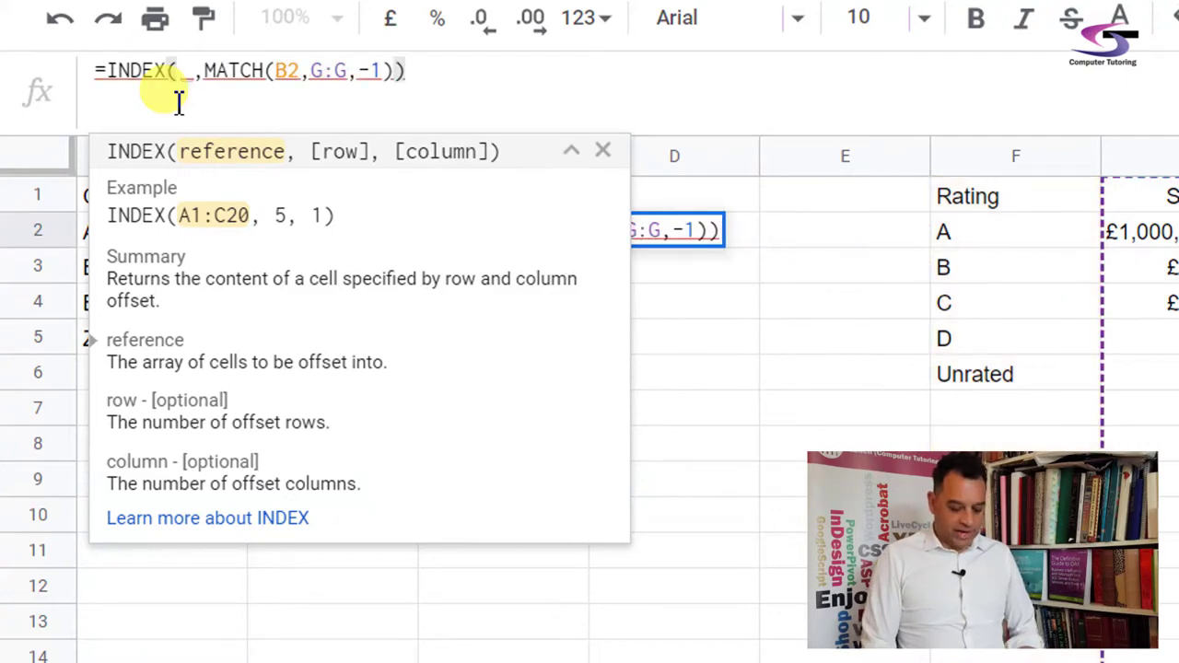
key(ctrl+v)
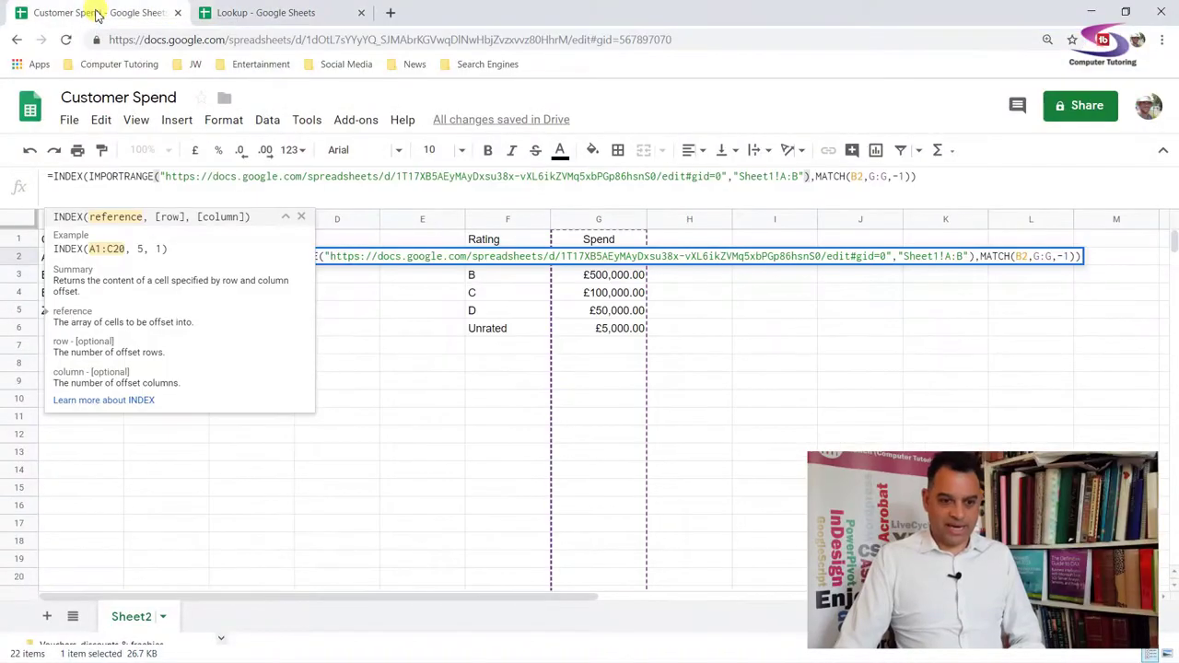
Step: Narrow INDEX's imported range from Sheet1!A:B to Sheet1!A:A
click(798, 175)
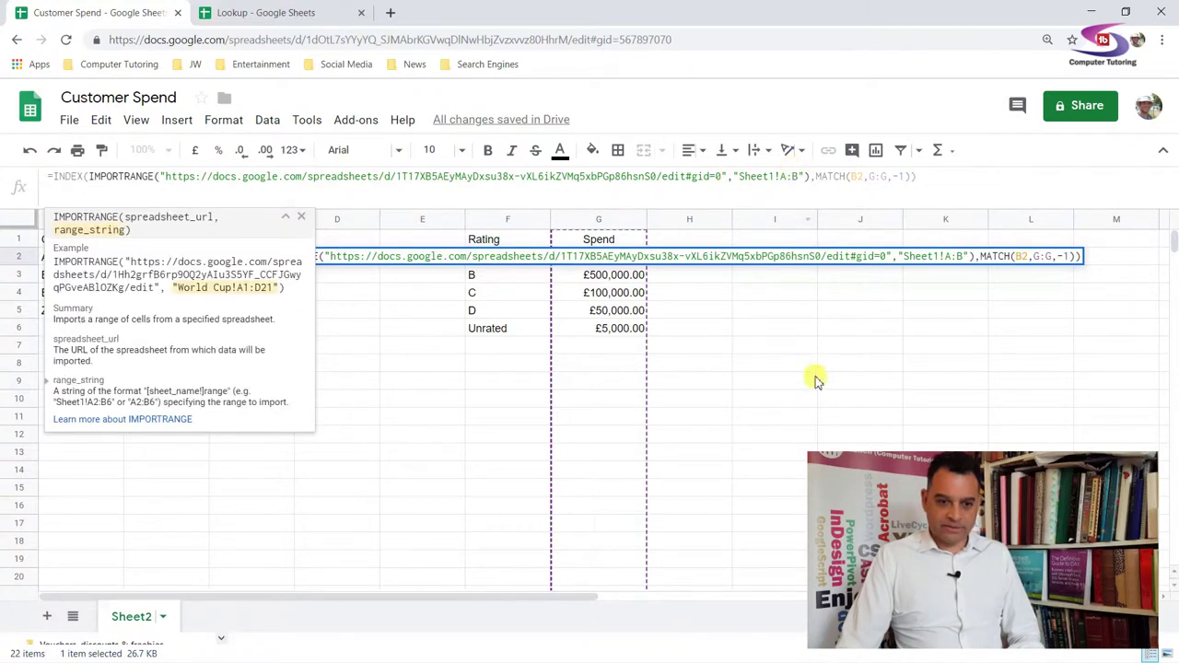
key(BackSpace)
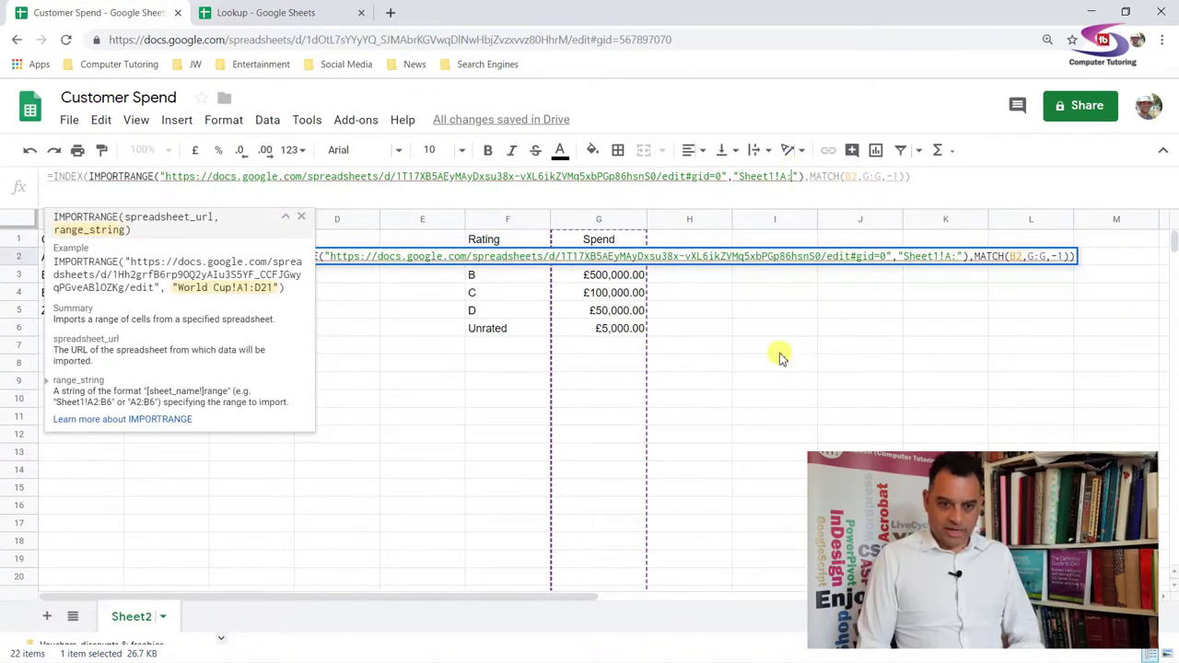
text(A)
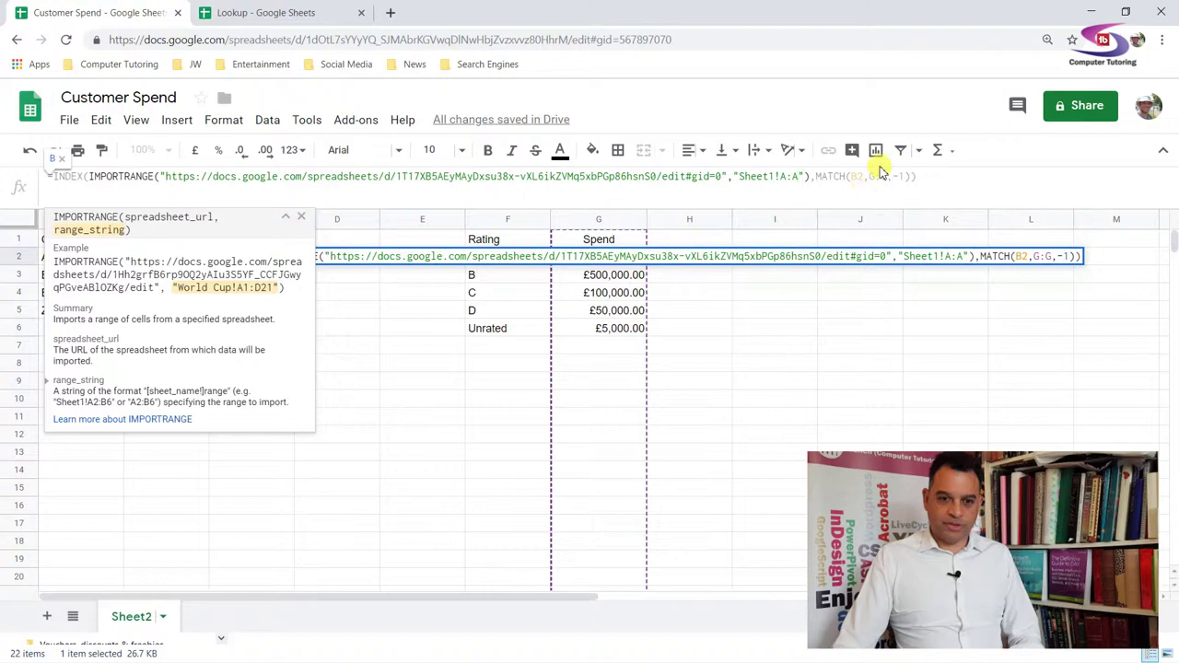
Step: Replace MATCH's G:G with the IMPORTRANGE call and move MATCH onto its own formula line
drag(889, 178, 889, 179)
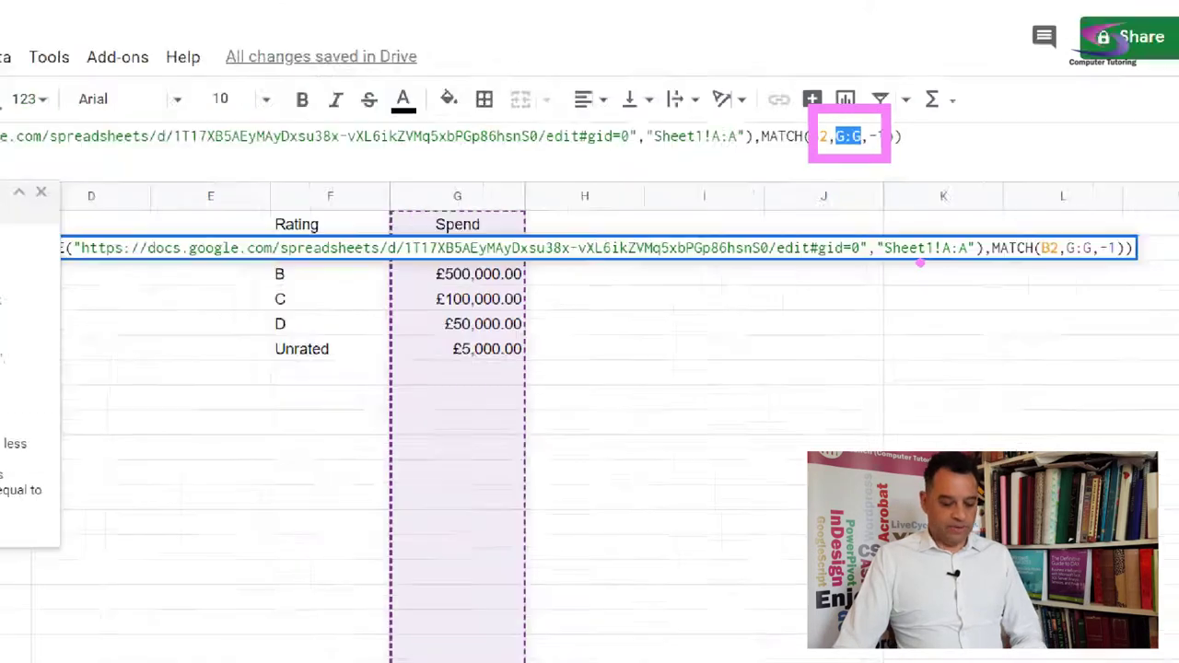
key(BackSpace)
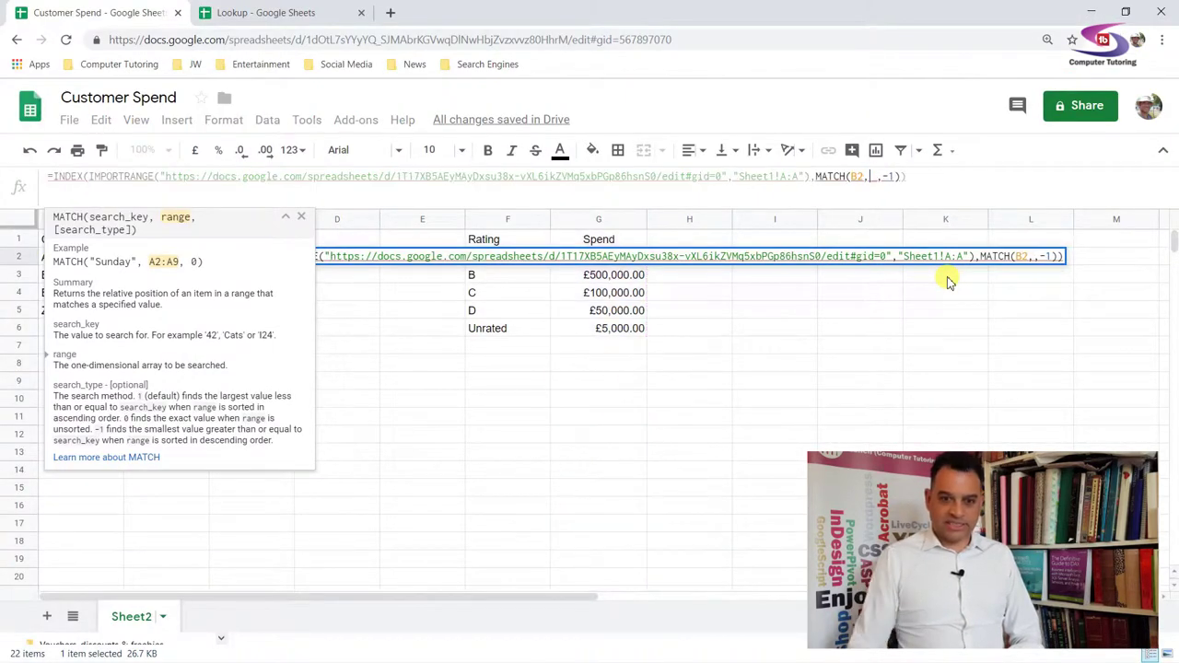
key(ctrl+v)
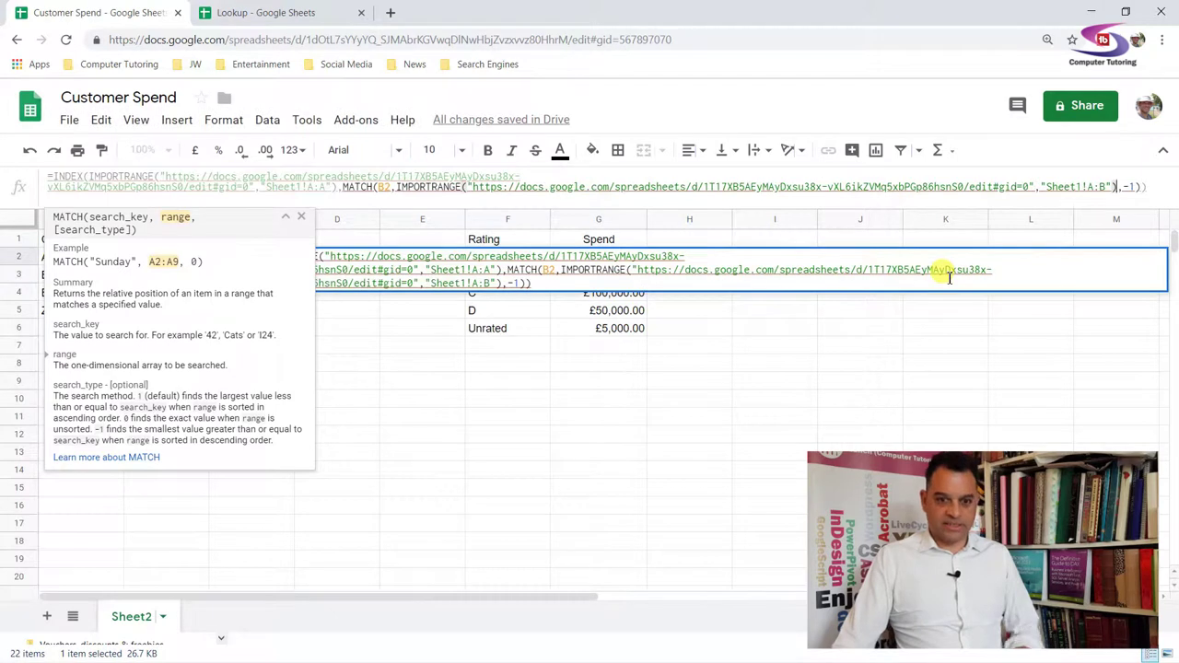
click(345, 188)
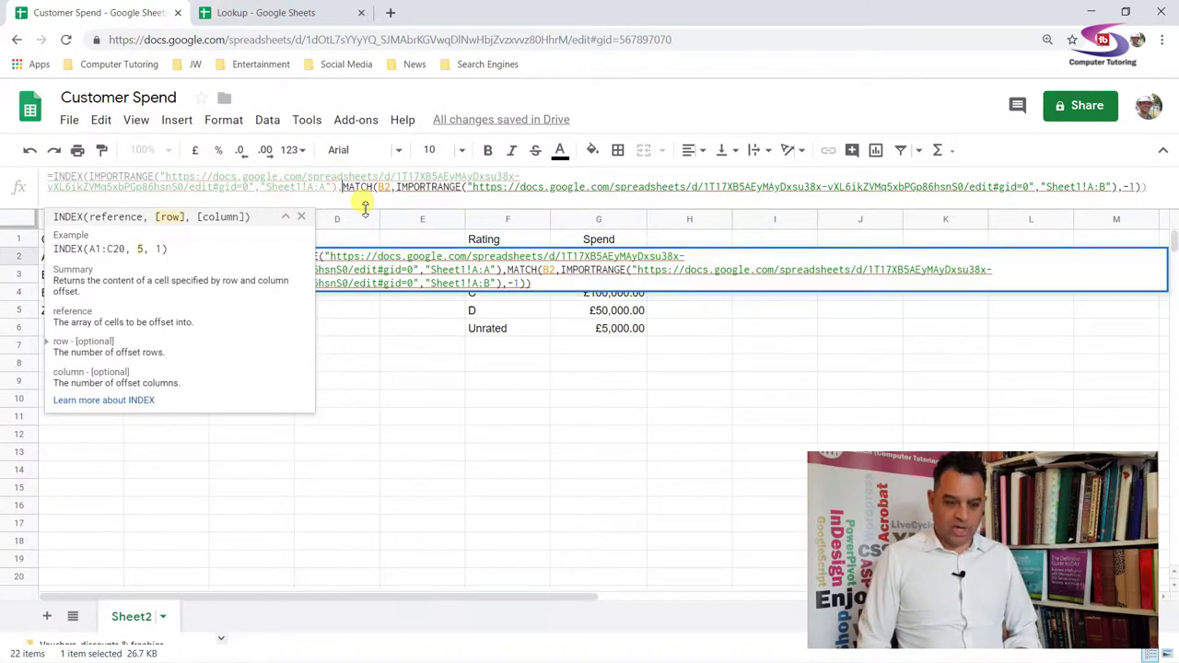
key(ctrl+Return)
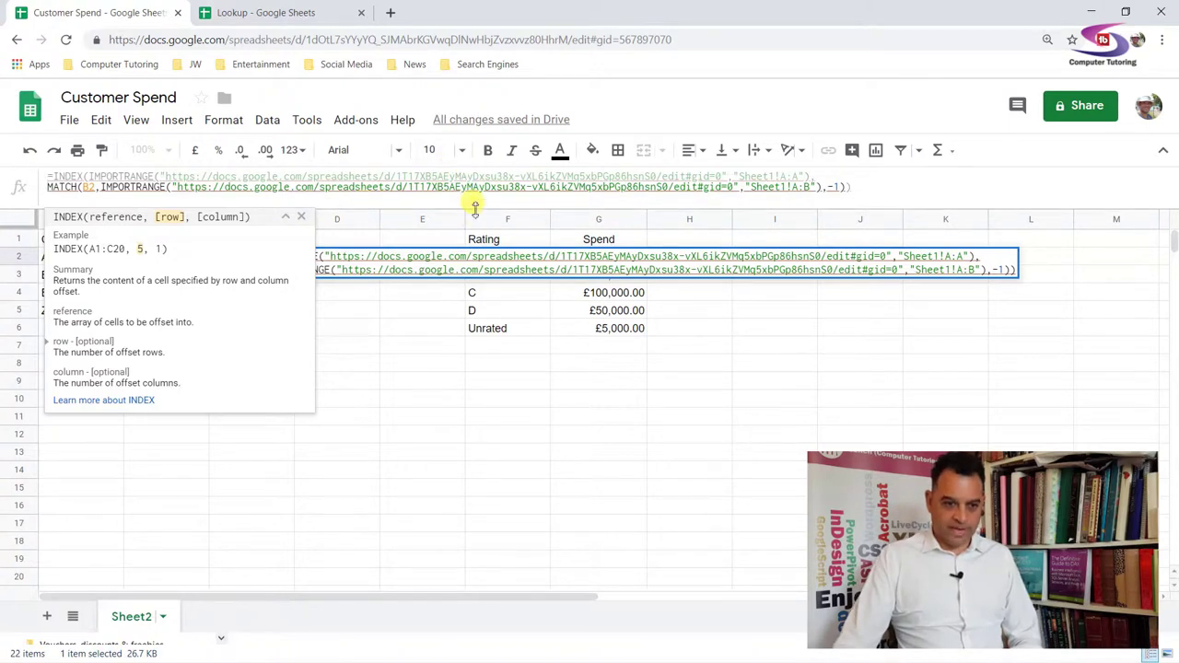
drag(469, 204, 483, 265)
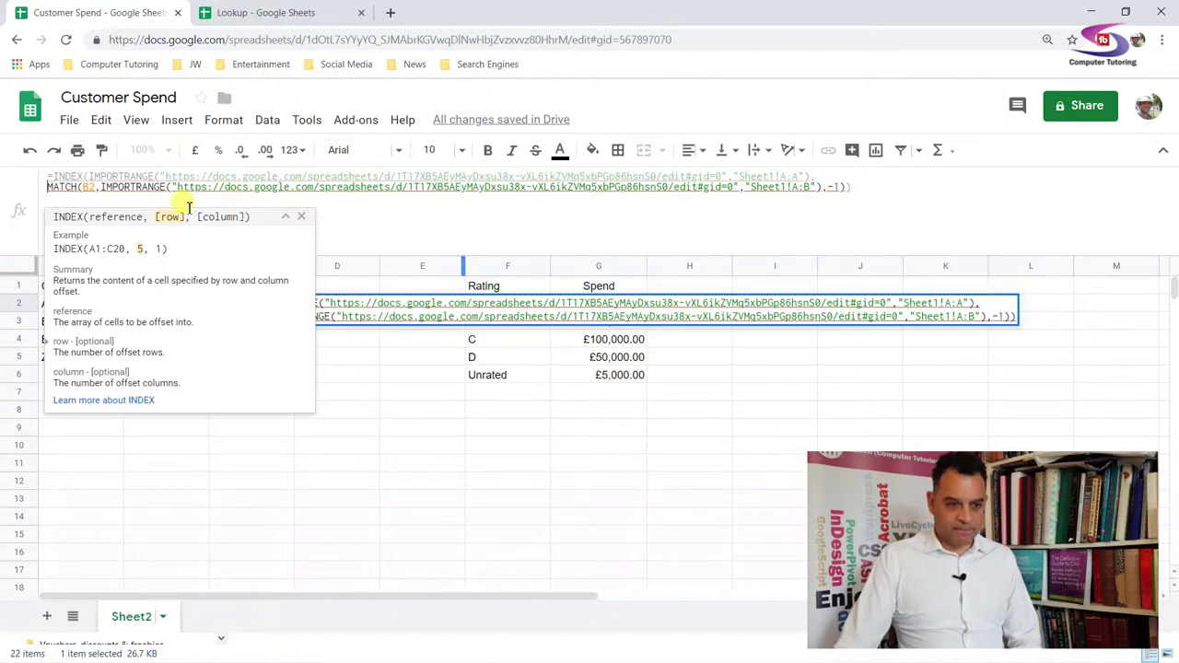
Step: Change MATCH's imported range to Sheet1!B:B and close the IMPORTRANGE help
click(801, 187)
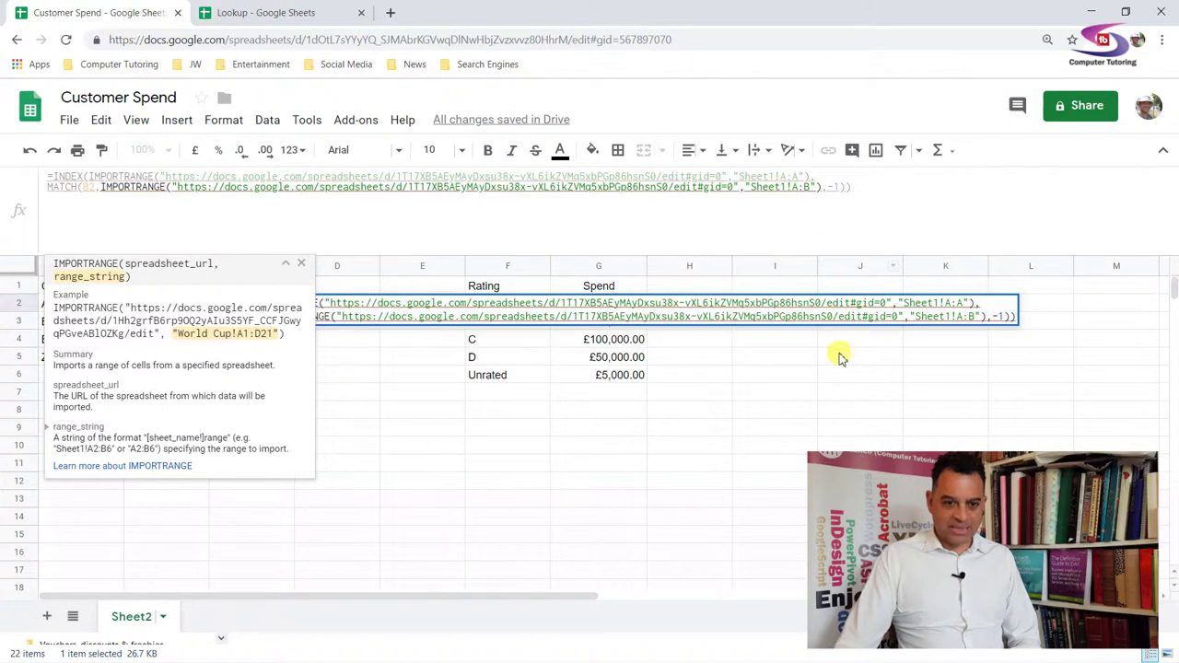
key(BackSpace)
text(B)
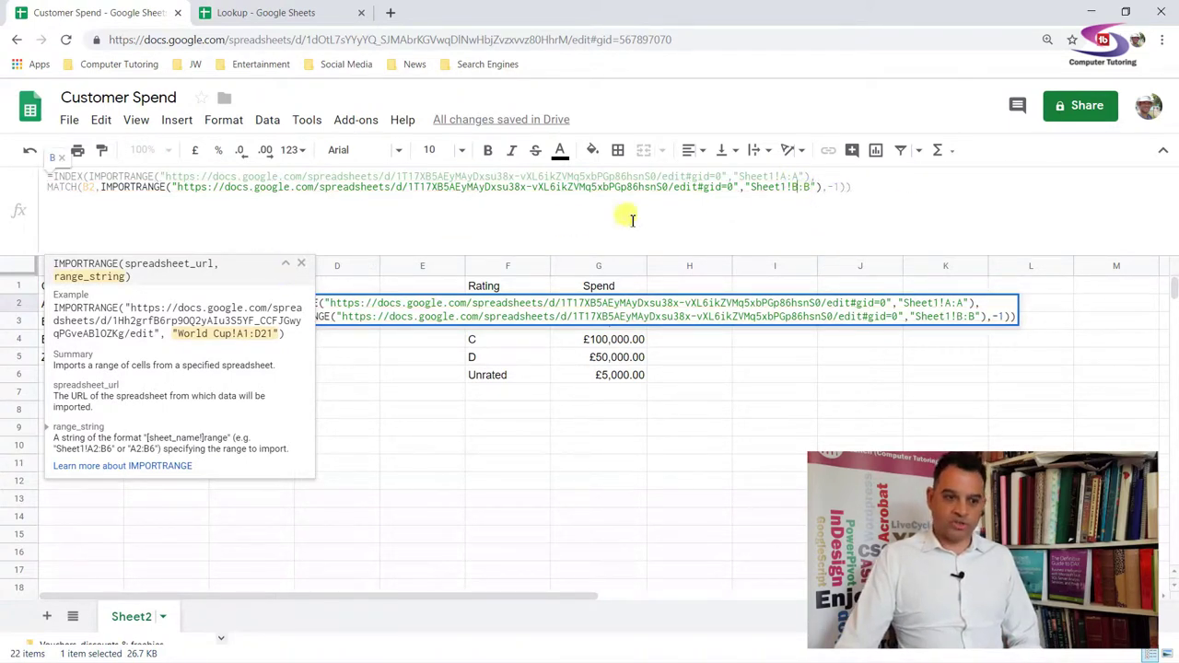
click(302, 265)
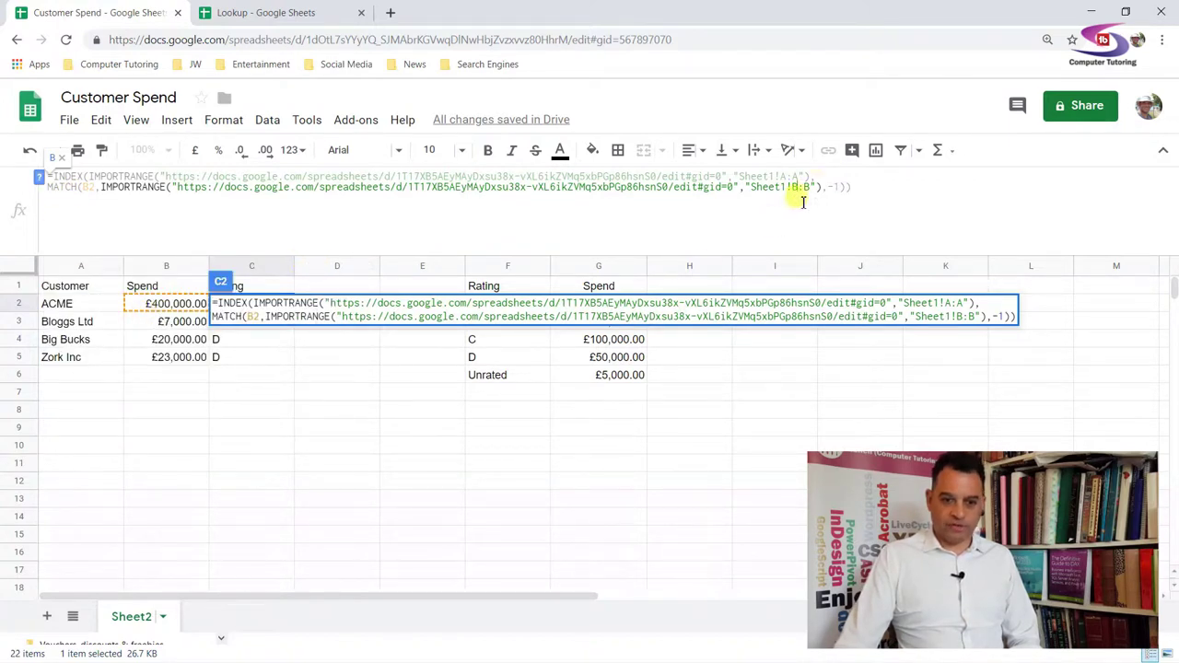
click(241, 11)
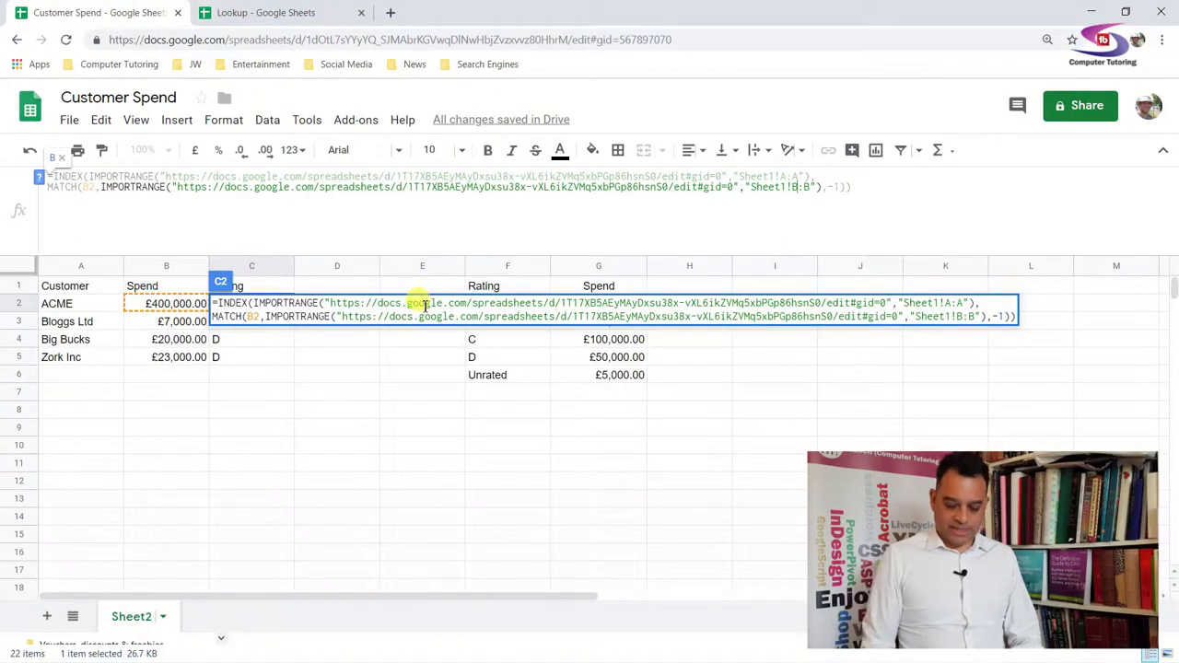
Step: Commit C2, fill its formula down to C5, and select the old F1:G7 table for clearing
key(Return)
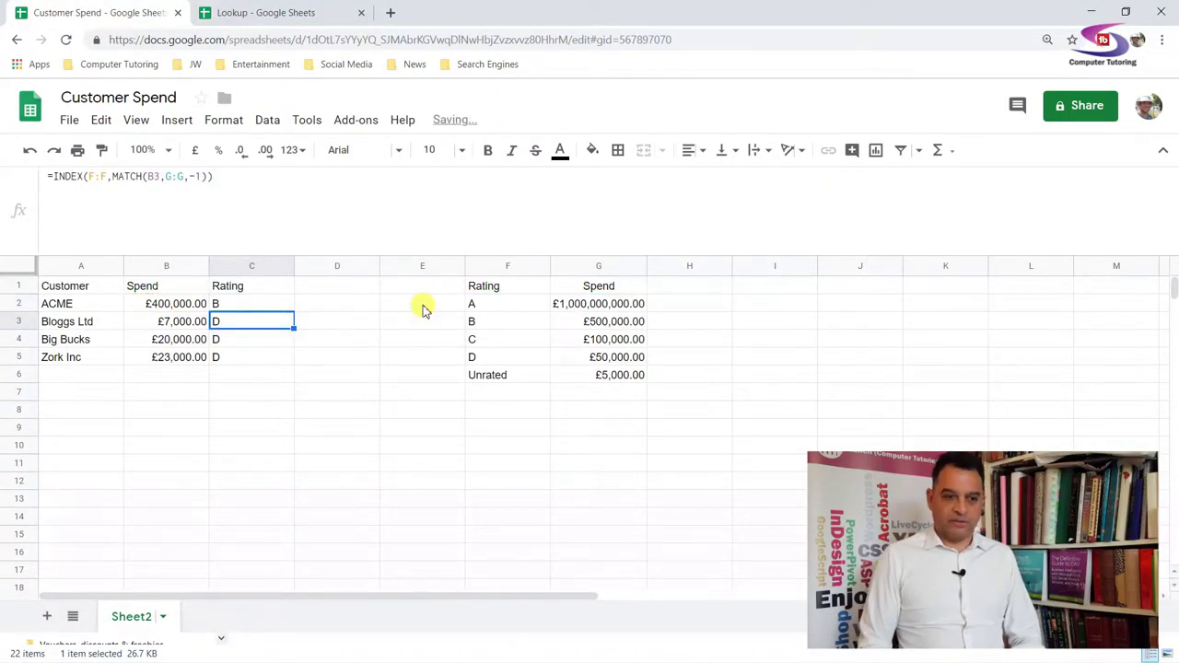
click(259, 308)
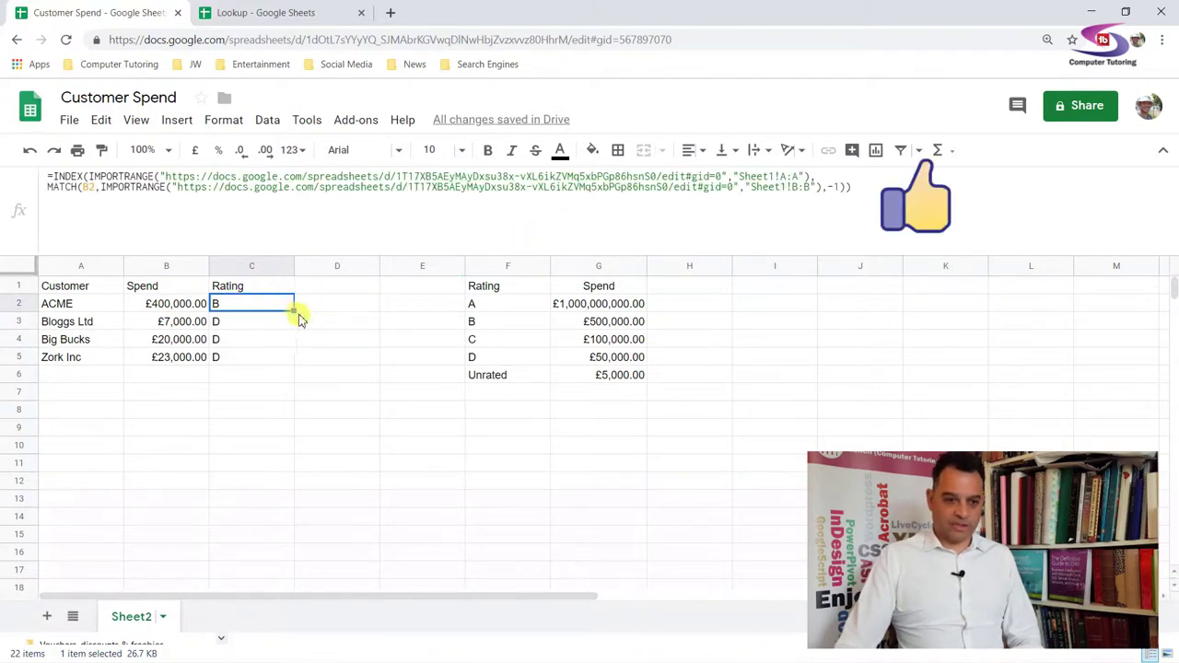
drag(296, 311, 303, 360)
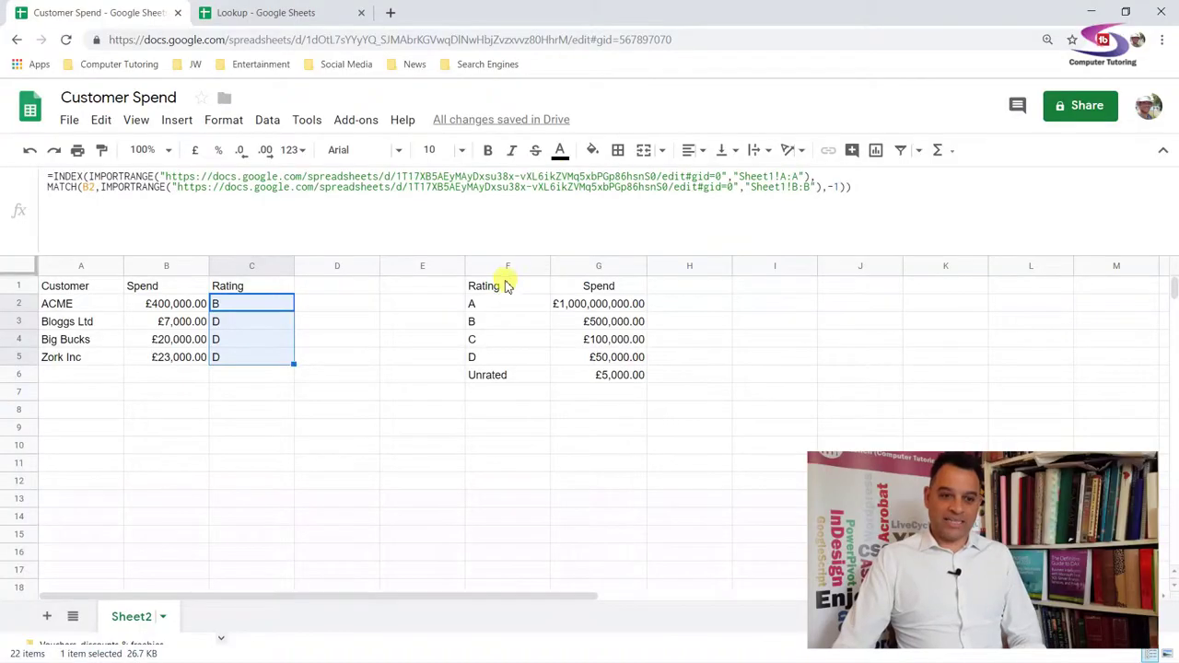
drag(508, 285, 633, 398)
Step: Delete the local rating table and enter 1,000,000 as Big Bucks' spend, giving rating A
key(Delete)
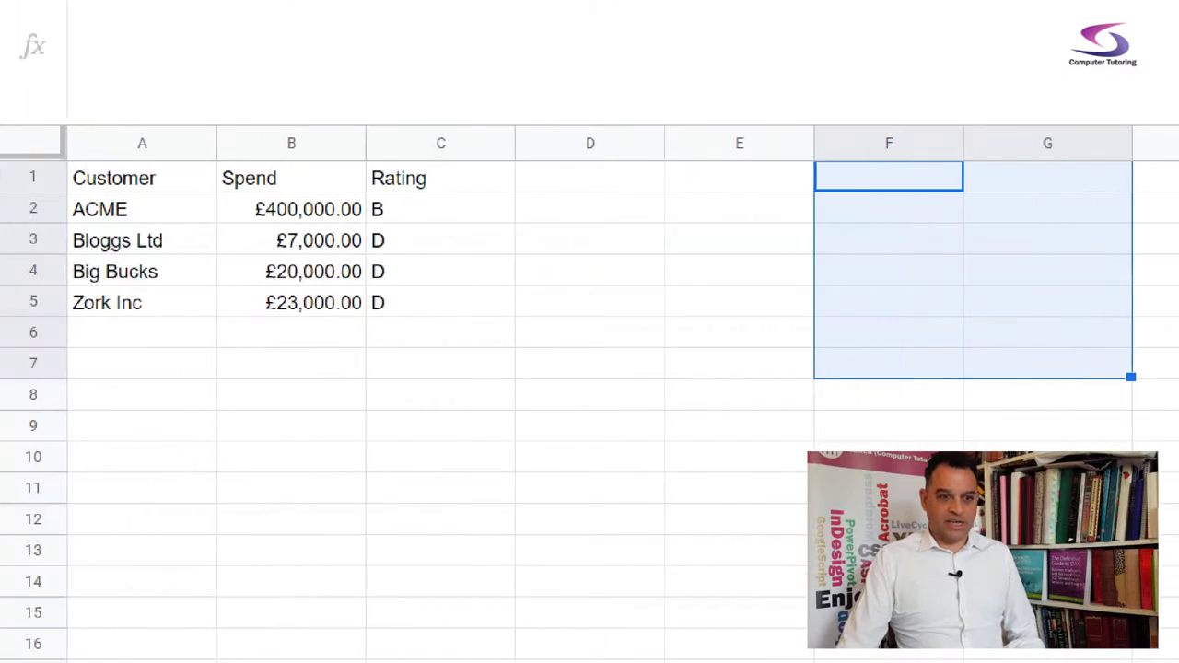
drag(341, 175, 509, 379)
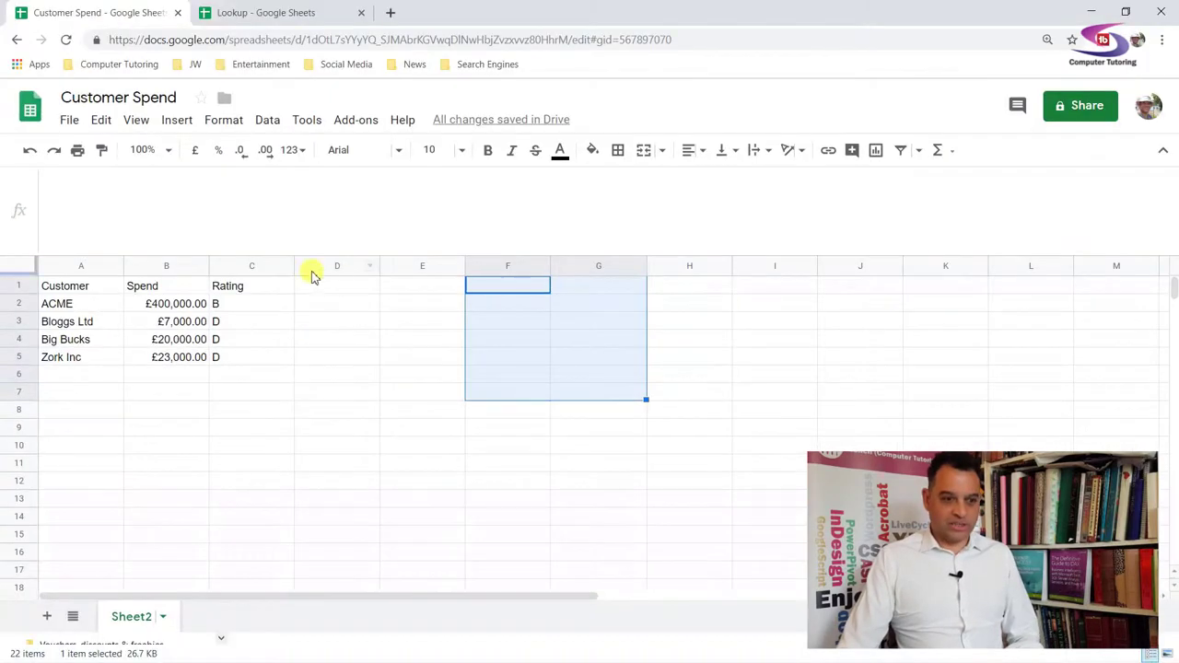
click(184, 343)
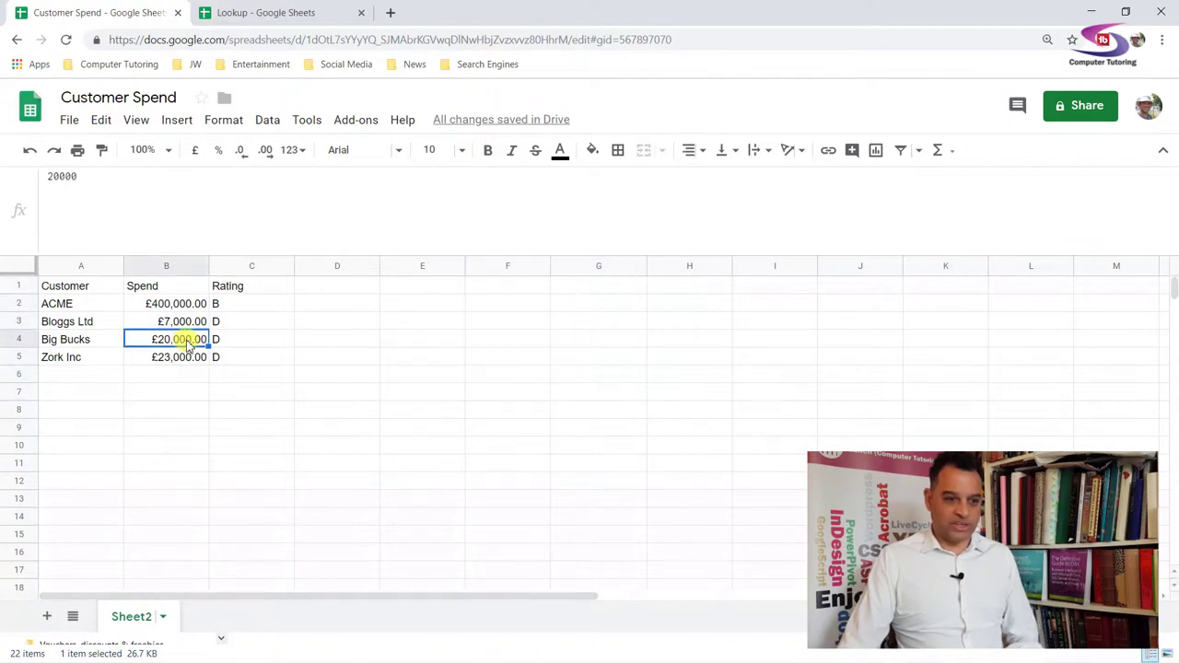
text(1)
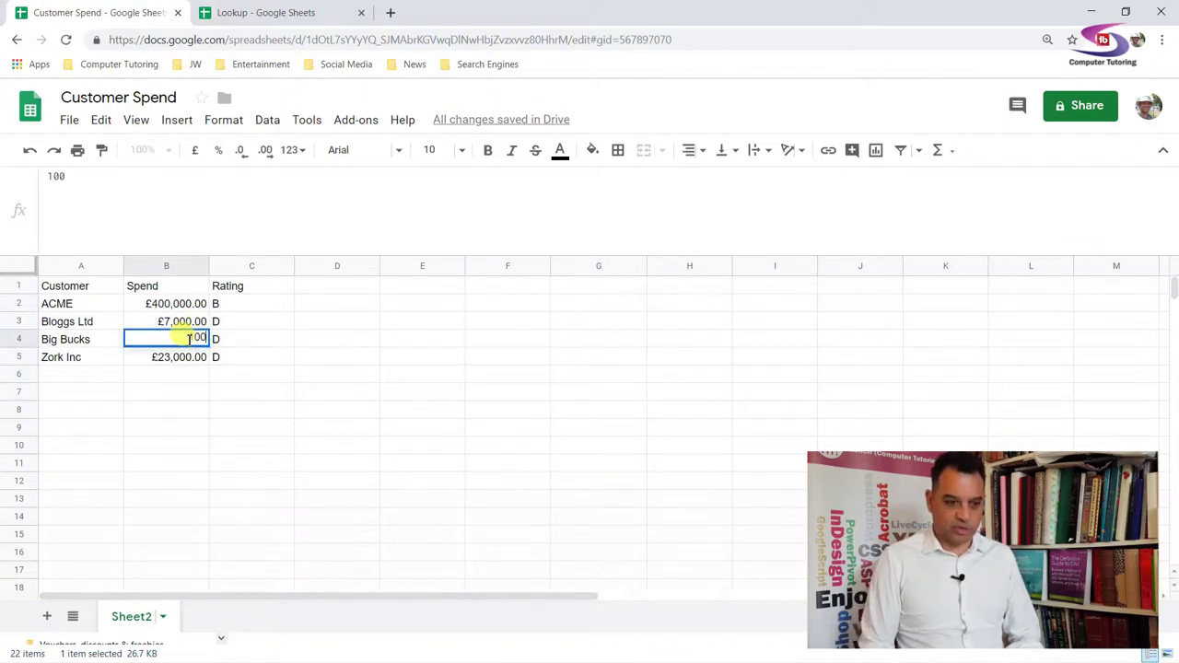
key(Return)
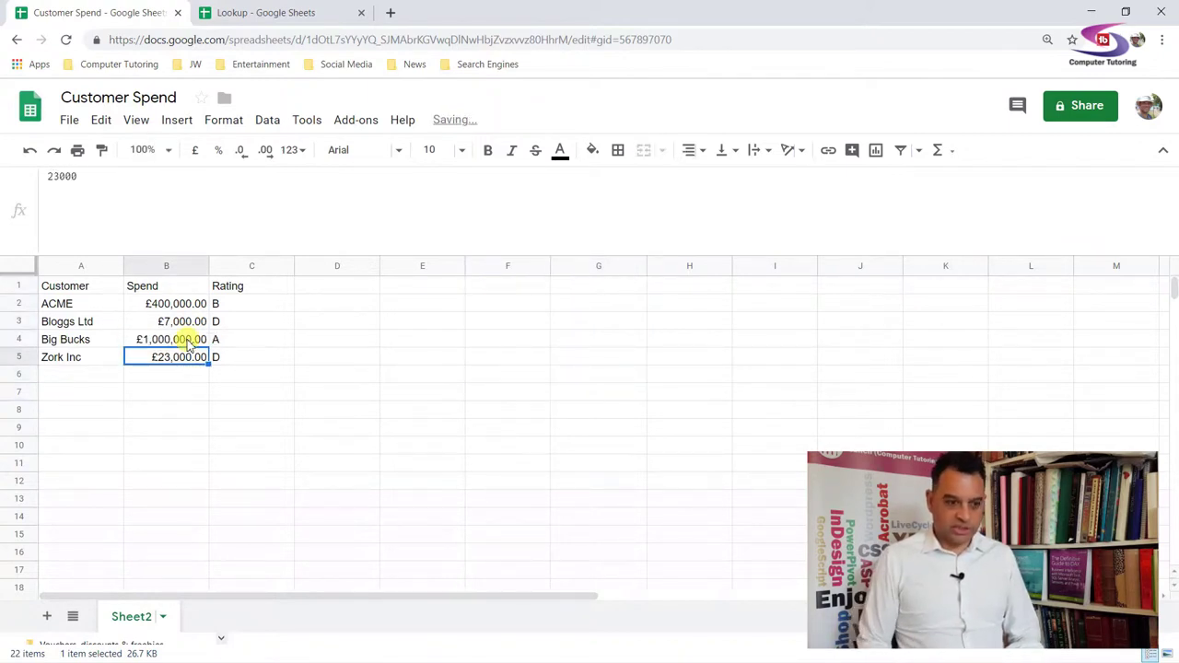
Step: Change Big Bucks' spend in B4 to 100,000 so its rating reads C
click(159, 341)
text(1)
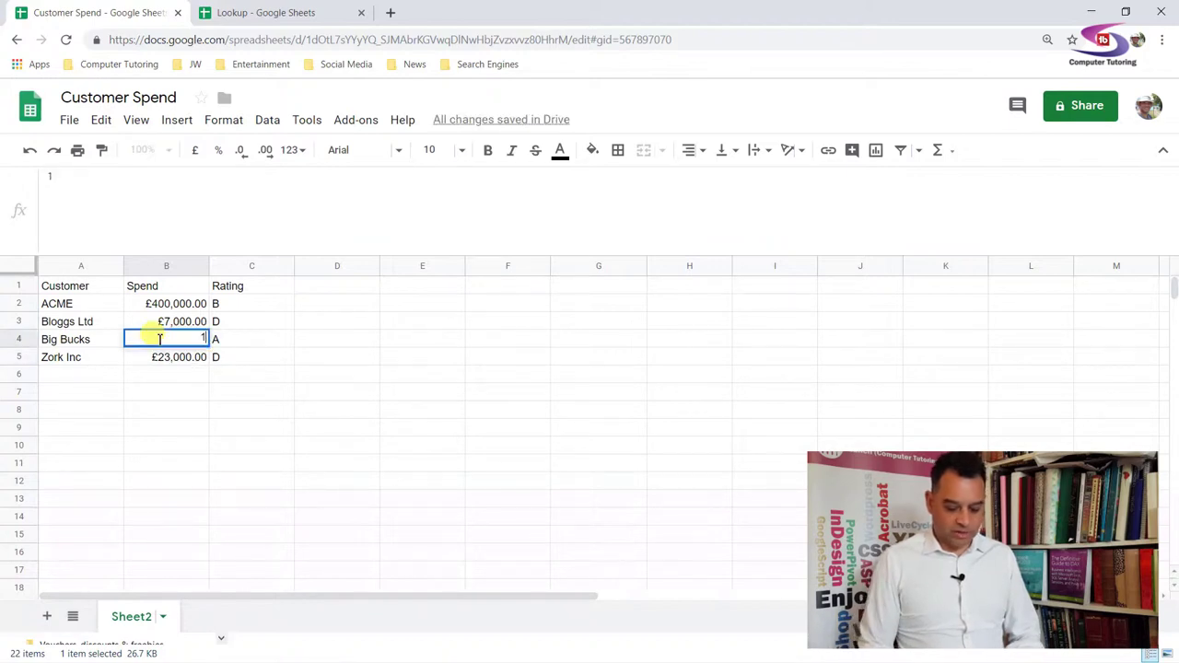
text(00,000)
key(Return)
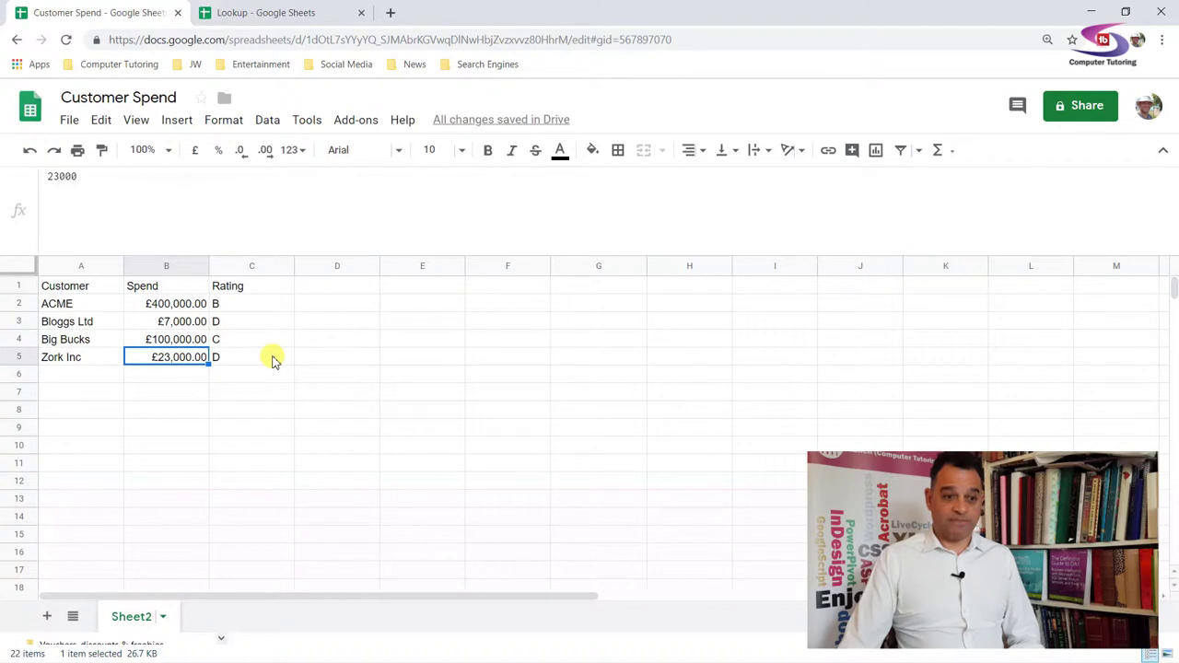
click(270, 12)
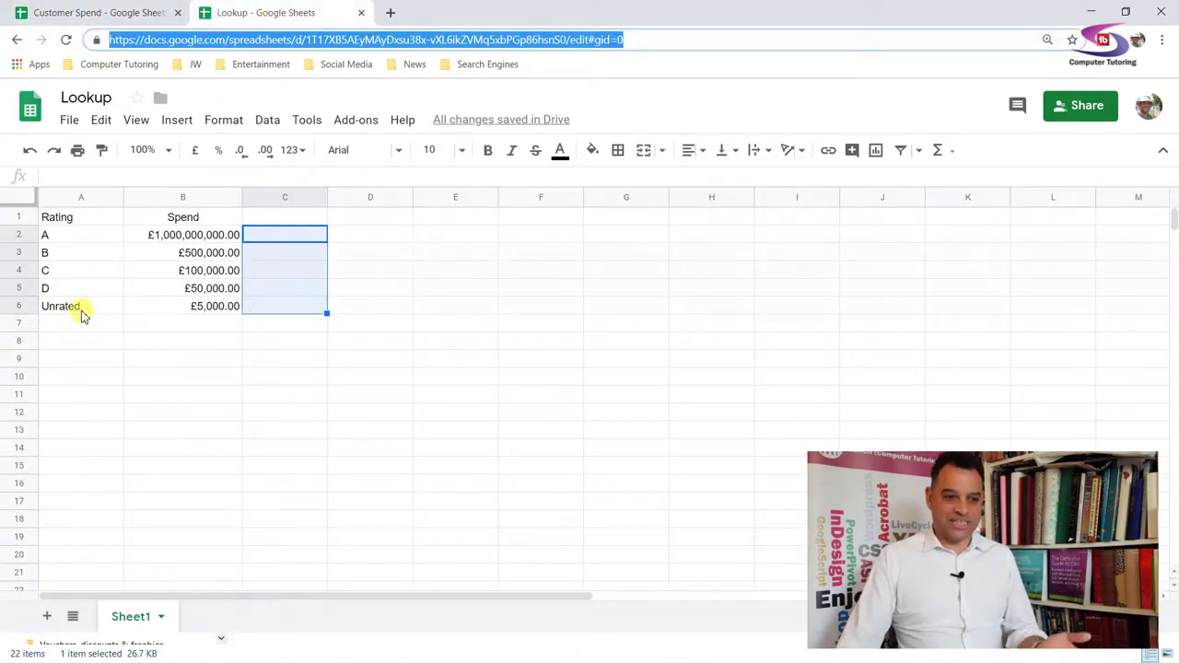
Step: Move Unrated to row 7, add rating E at 10,000 in row 6, and format column B as £ currency
drag(66, 308, 231, 304)
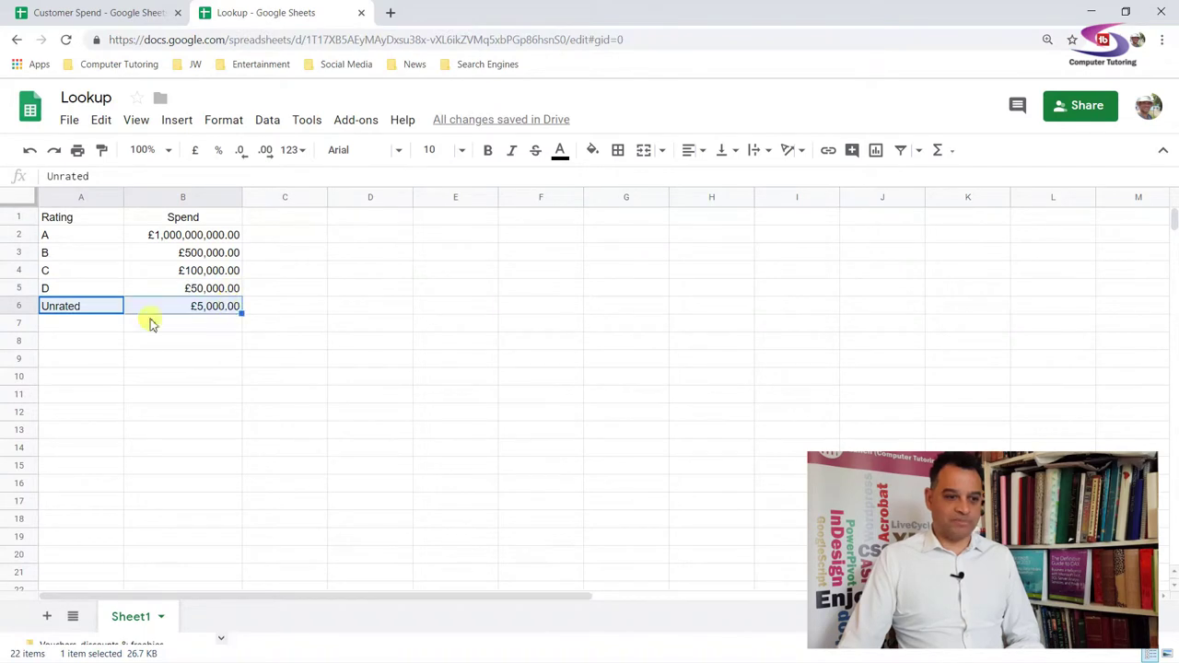
mouse_move(92, 313)
mouse_down()
mouse_move(101, 343)
mouse_move(78, 310)
mouse_up()
click(79, 310)
text(E)
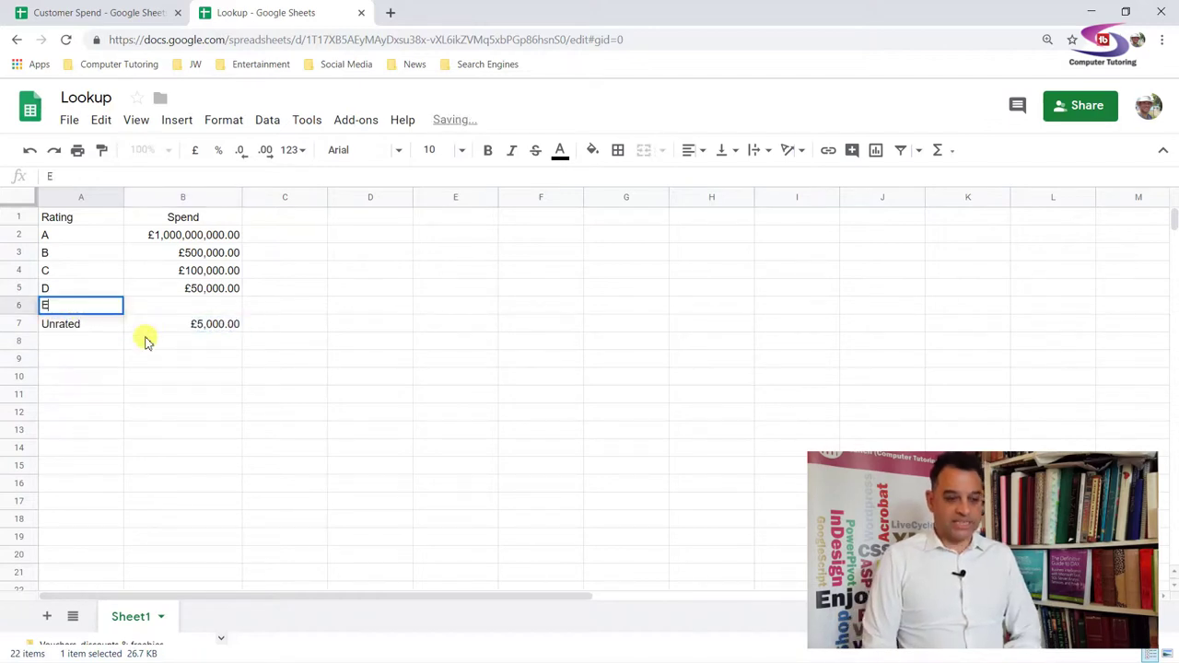
key(Tab)
text(100)
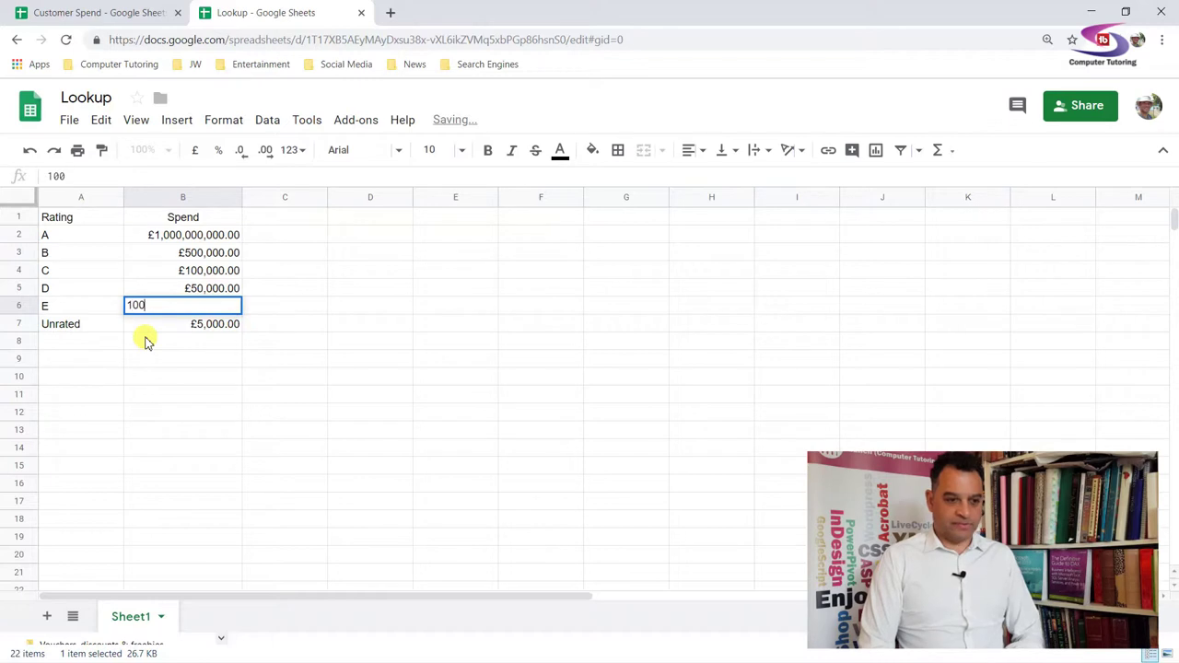
text(00)
key(Return)
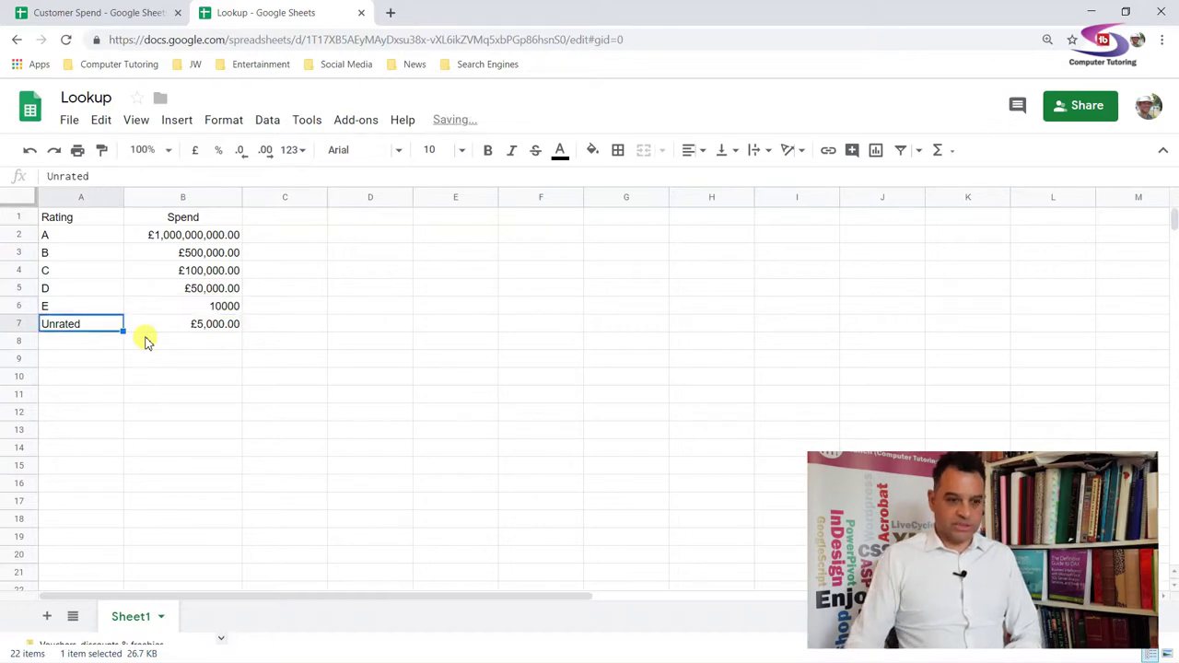
click(213, 196)
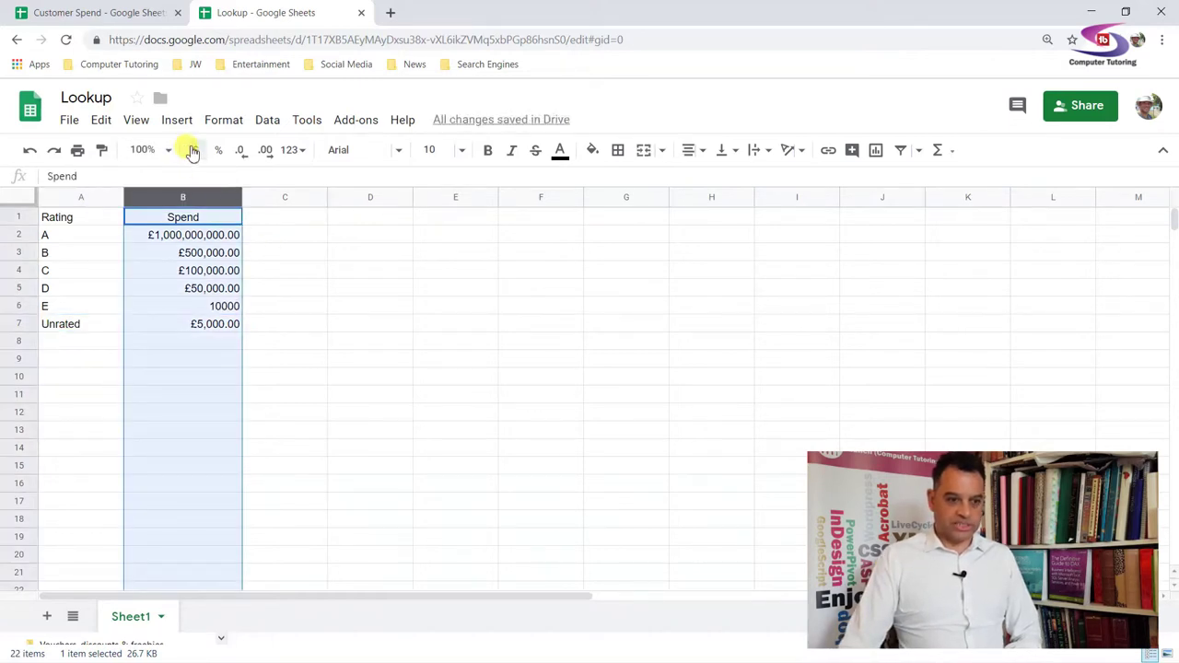
click(192, 150)
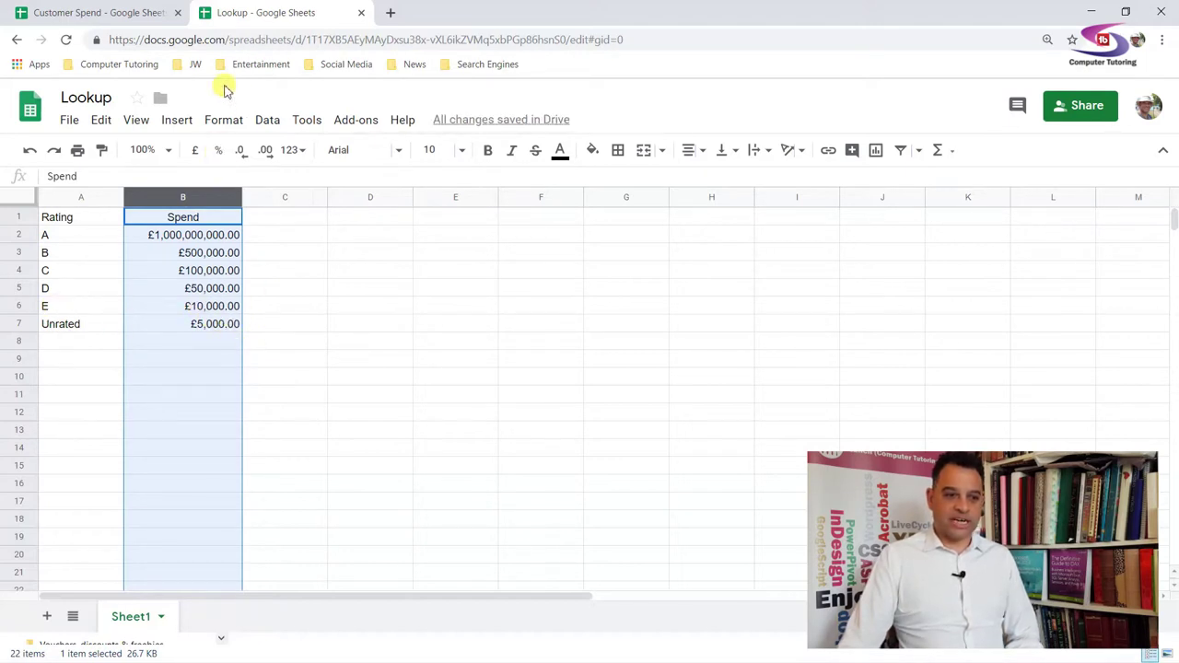
click(85, 13)
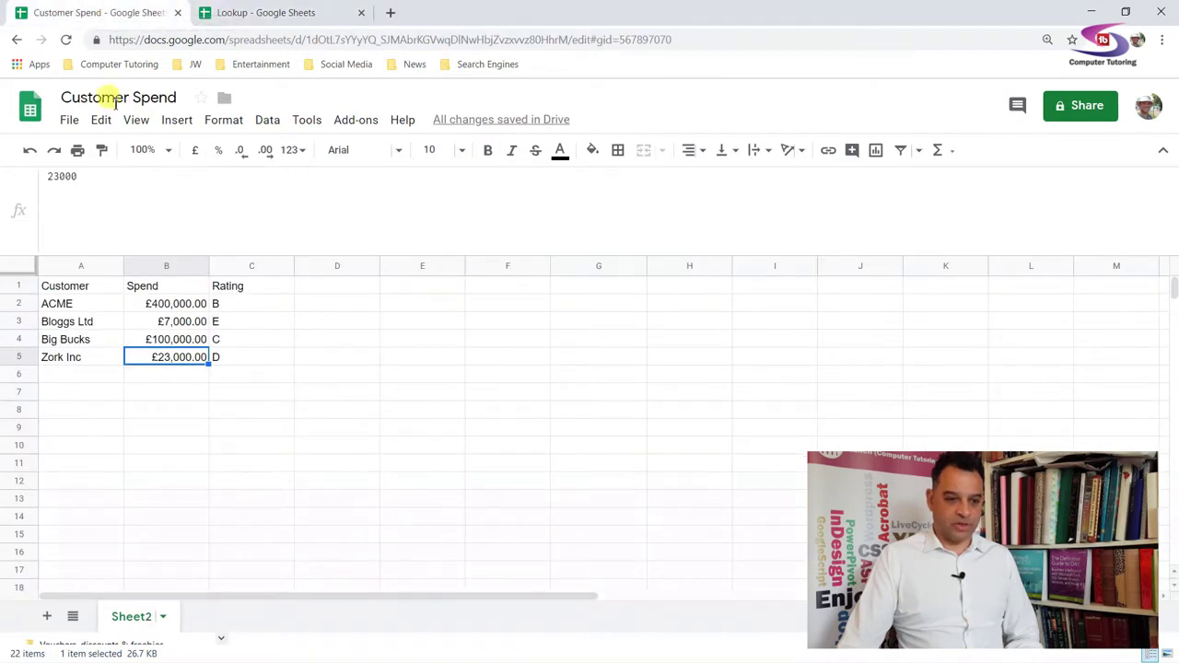